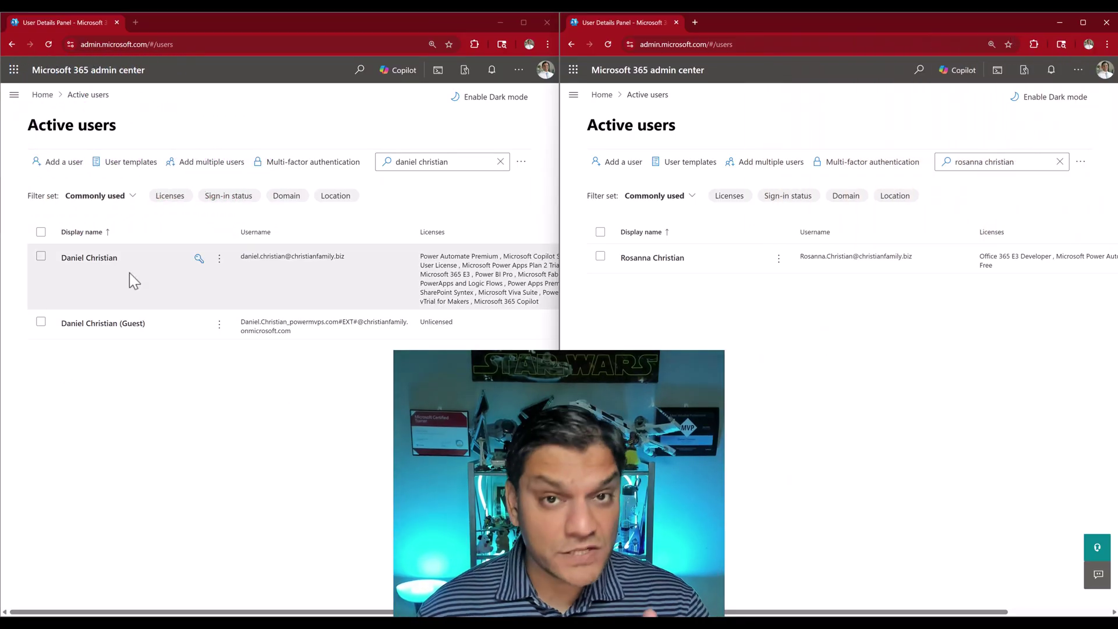
Step: Open the non-guest user's licenses and apps, collapsing the licenses list and expanding the apps list
{"action": "left_click", "coordinate": [97, 266]}
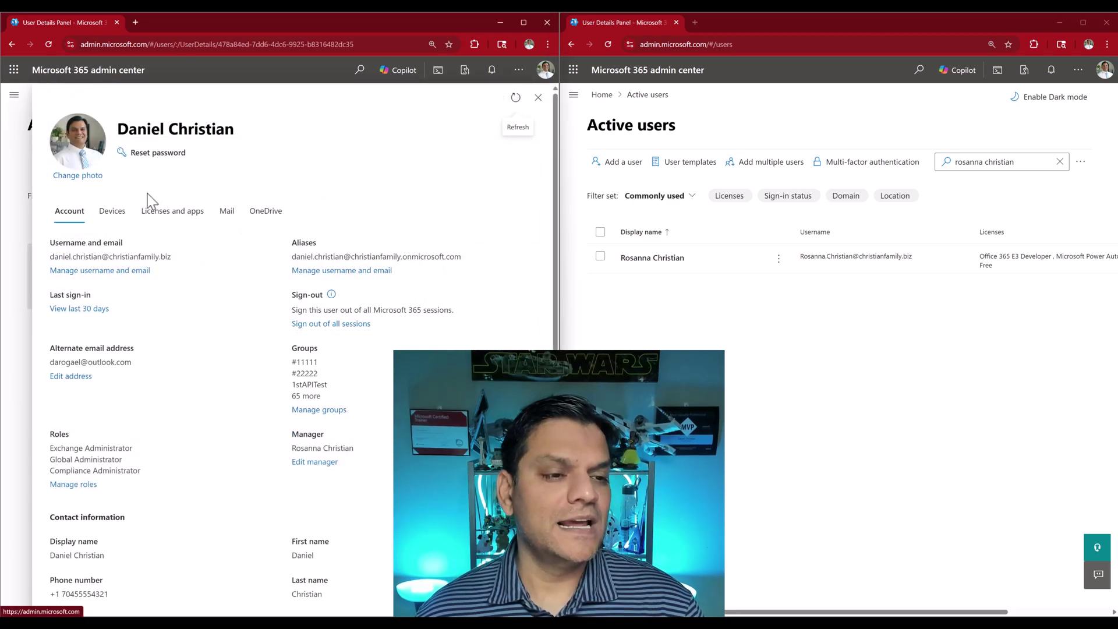
{"action": "left_click", "coordinate": [149, 219]}
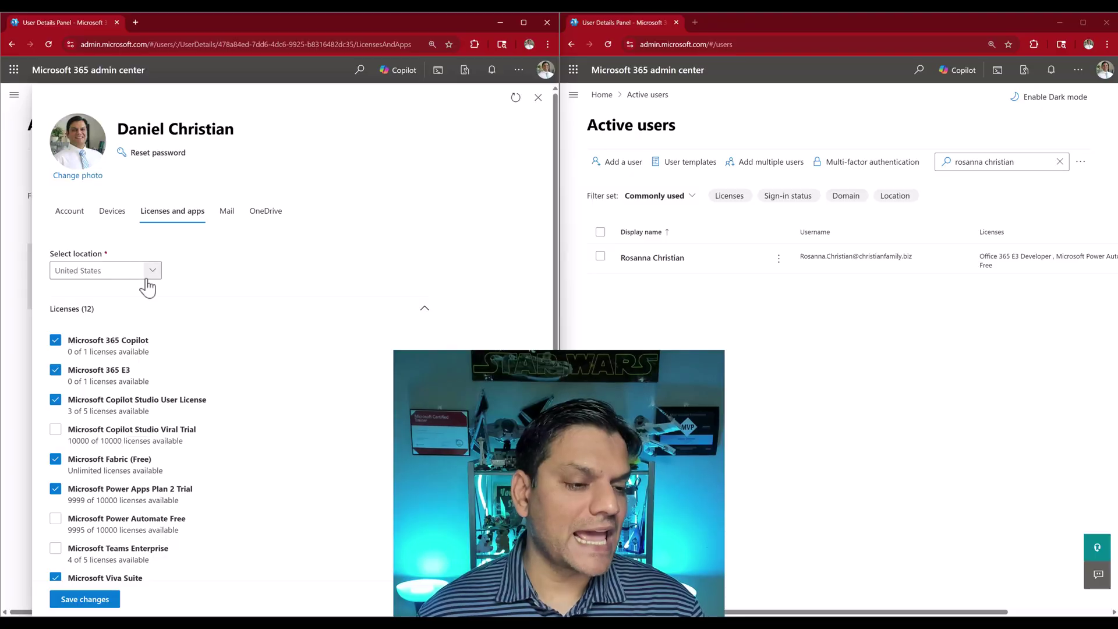
{"action": "left_click", "coordinate": [426, 311]}
{"action": "left_click", "coordinate": [92, 359]}
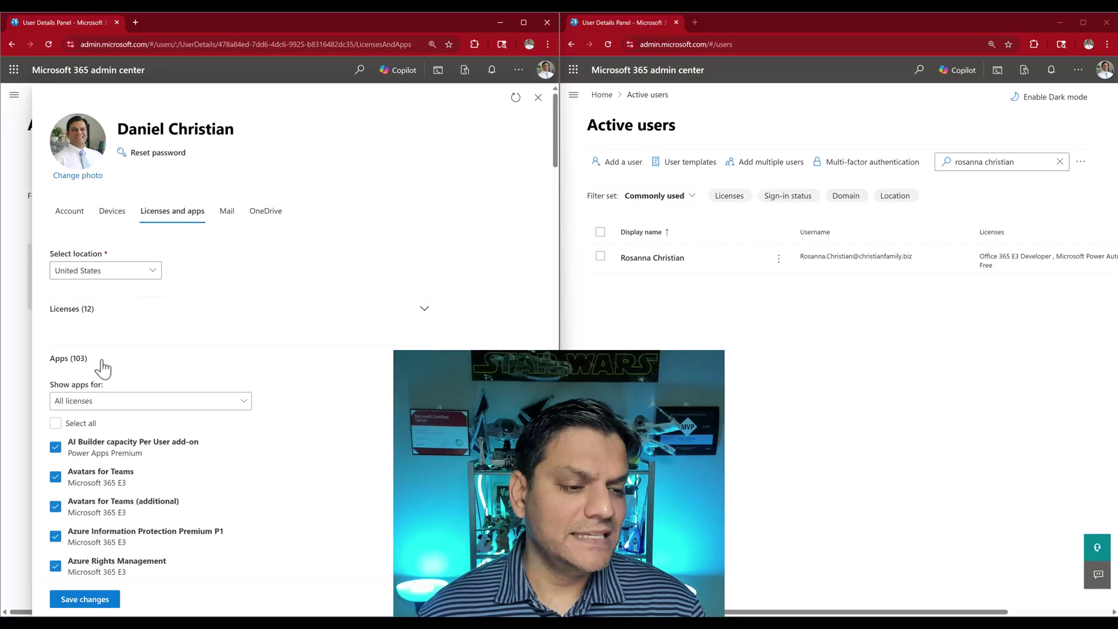
Step: Filter this user's apps to the Microsoft 365 Copilot license and review the included apps
{"action": "left_click", "coordinate": [252, 401]}
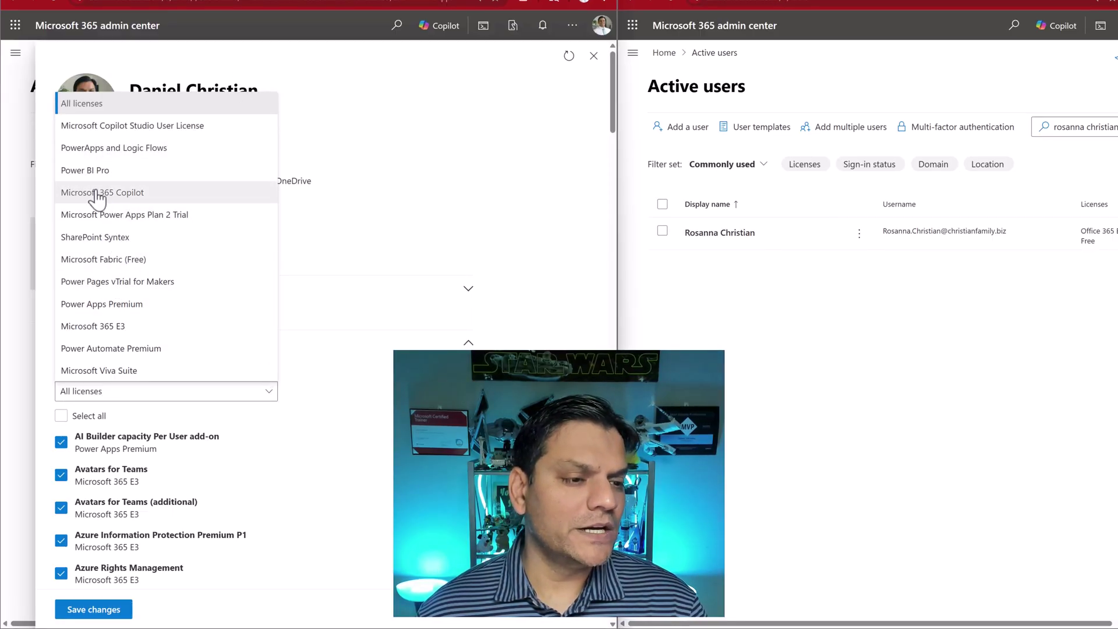
{"action": "left_click", "coordinate": [128, 200]}
{"action": "scroll", "coordinate": [300, 509], "scroll_direction": "down", "scroll_amount": 2}
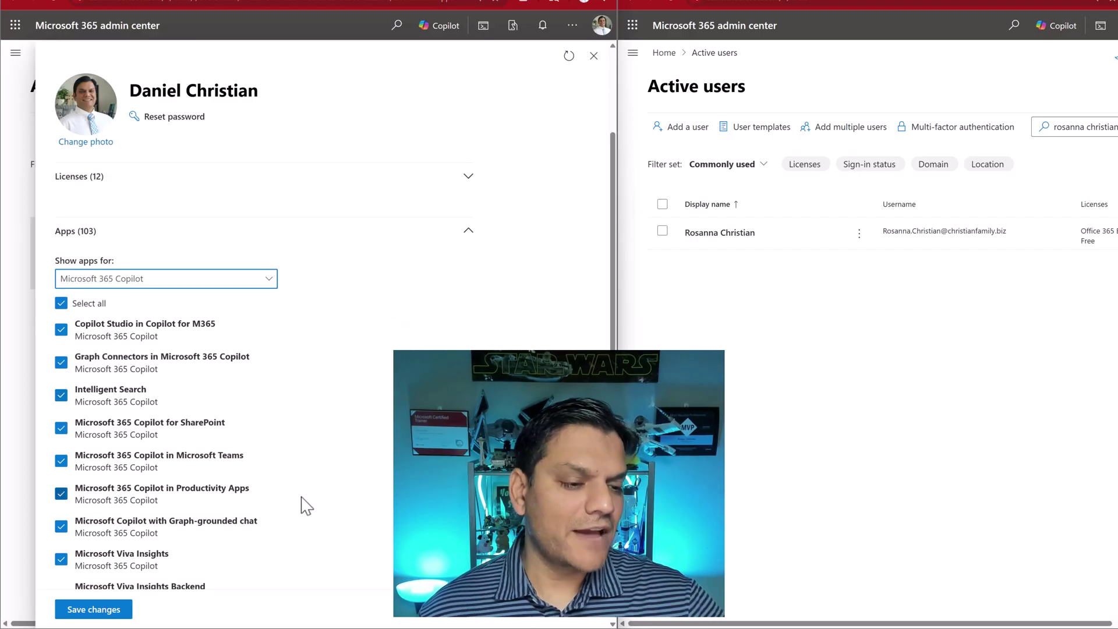
{"action": "scroll", "coordinate": [301, 498], "scroll_direction": "up", "scroll_amount": 2}
{"action": "scroll", "coordinate": [302, 497], "scroll_direction": "down", "scroll_amount": 2}
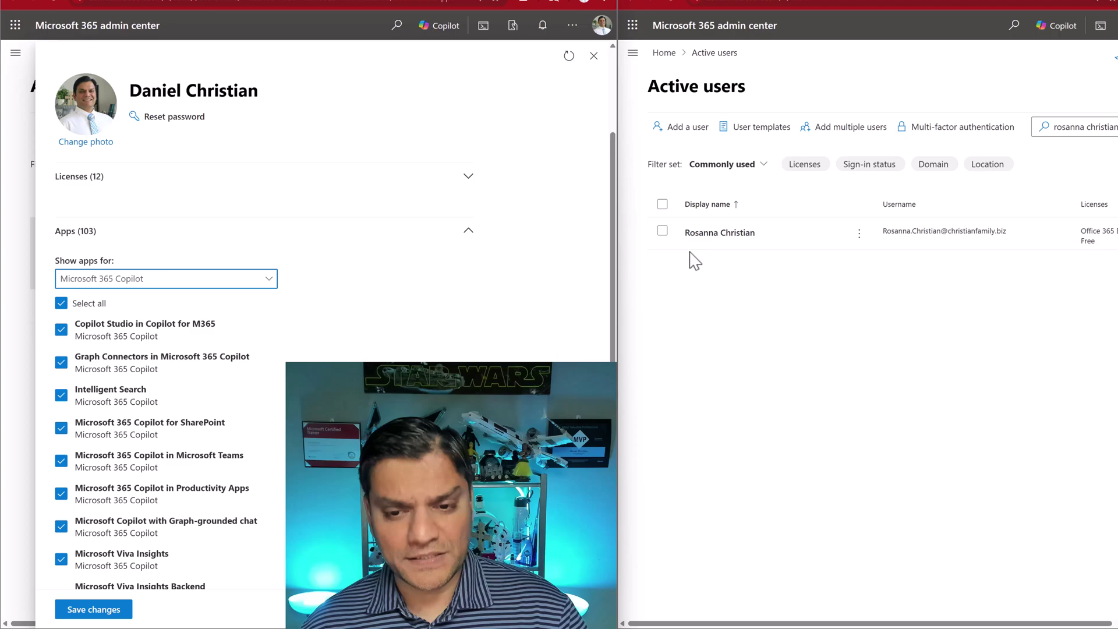
Step: Open the second user's licenses and apps in the other window, collapsing the licenses and expanding the apps
{"action": "left_click", "coordinate": [715, 234]}
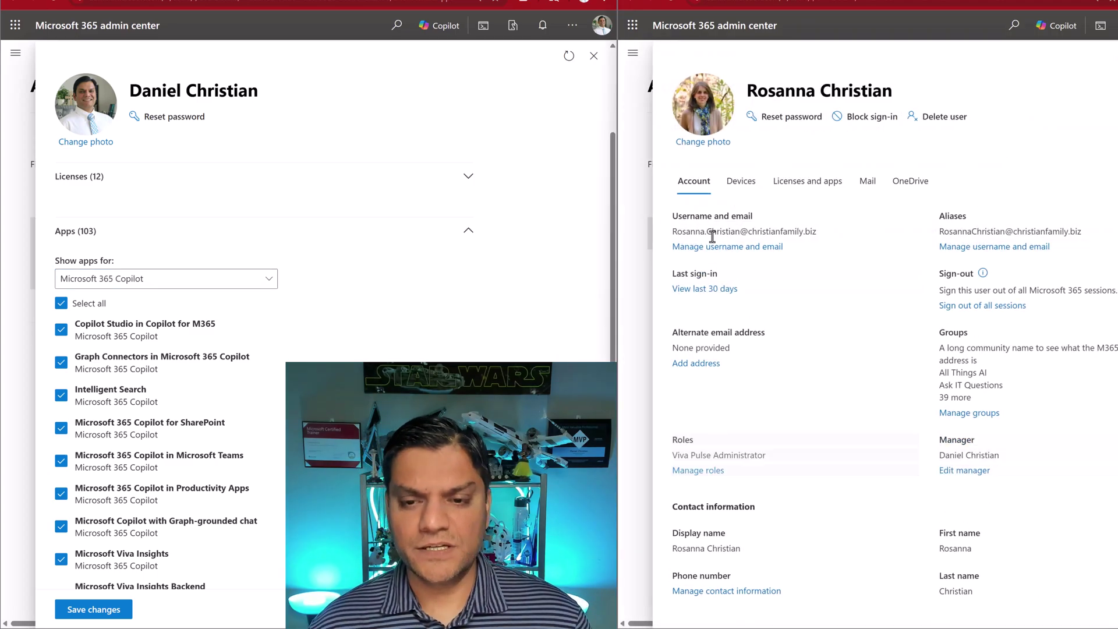
{"action": "left_click", "coordinate": [811, 195]}
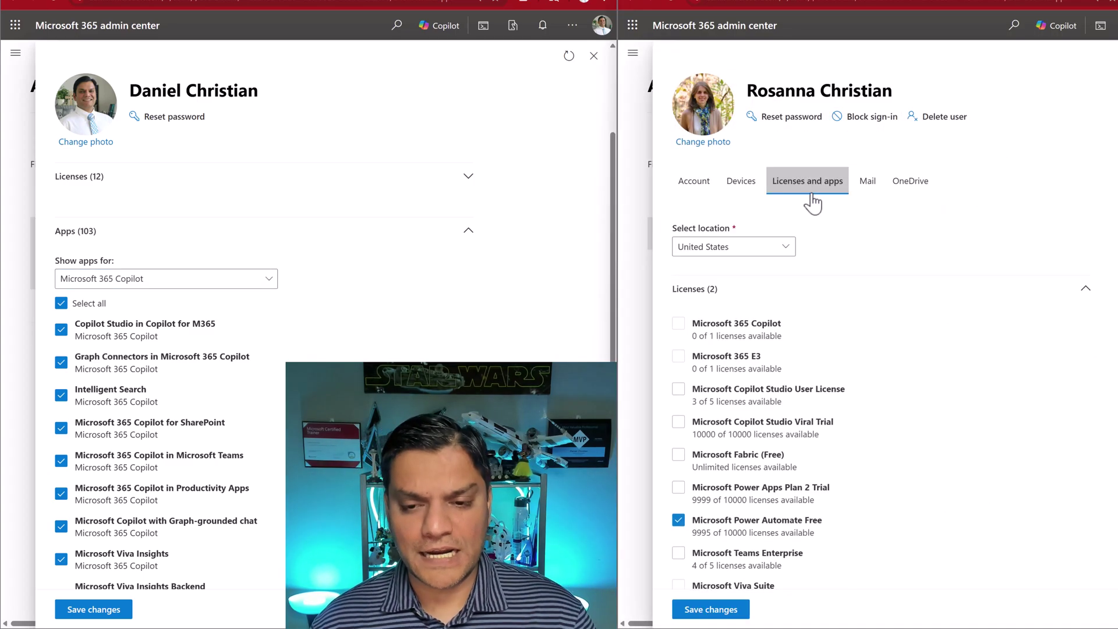
{"action": "left_click", "coordinate": [1082, 290]}
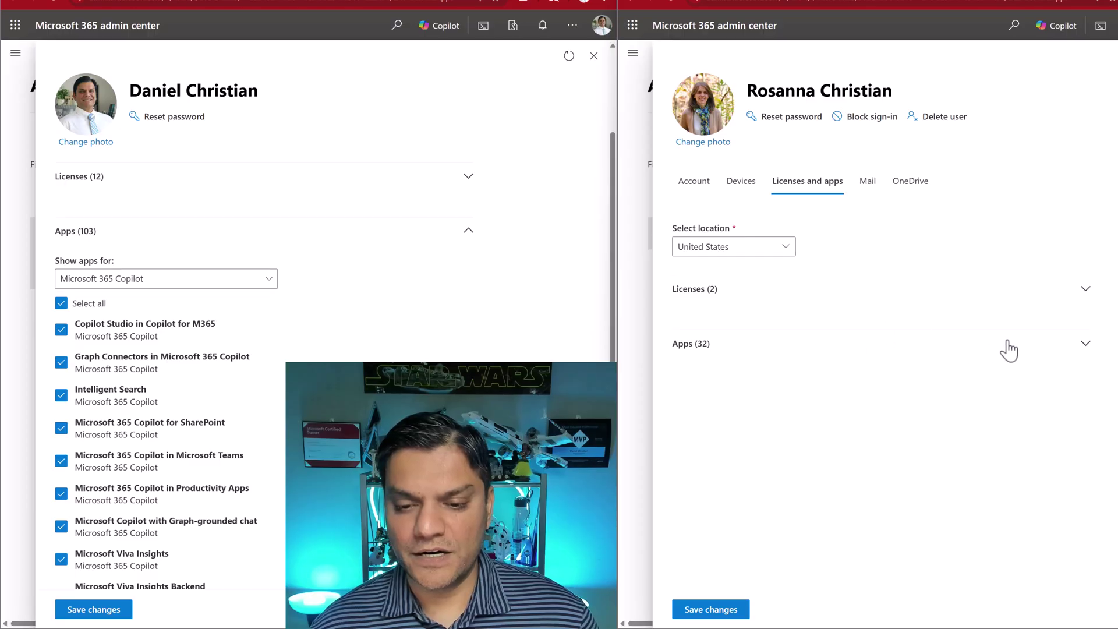
{"action": "left_click", "coordinate": [1058, 347]}
Step: Check which licenses the second user's apps can be filtered by, leaving the filter on All licenses
{"action": "left_click", "coordinate": [704, 399]}
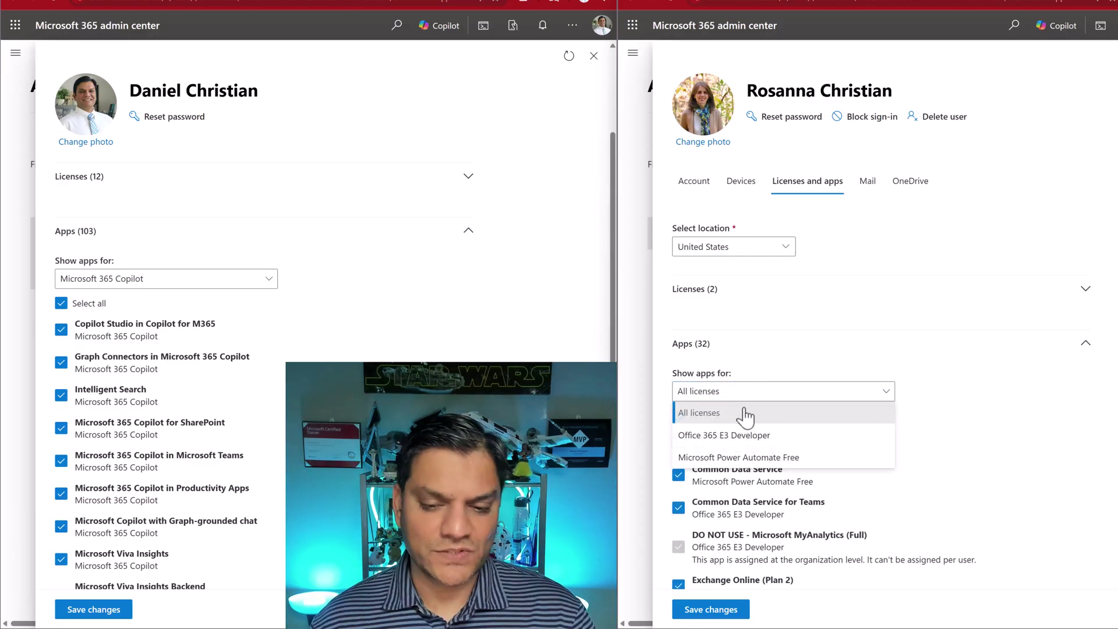
{"action": "left_click", "coordinate": [740, 448]}
{"action": "left_click", "coordinate": [751, 402]}
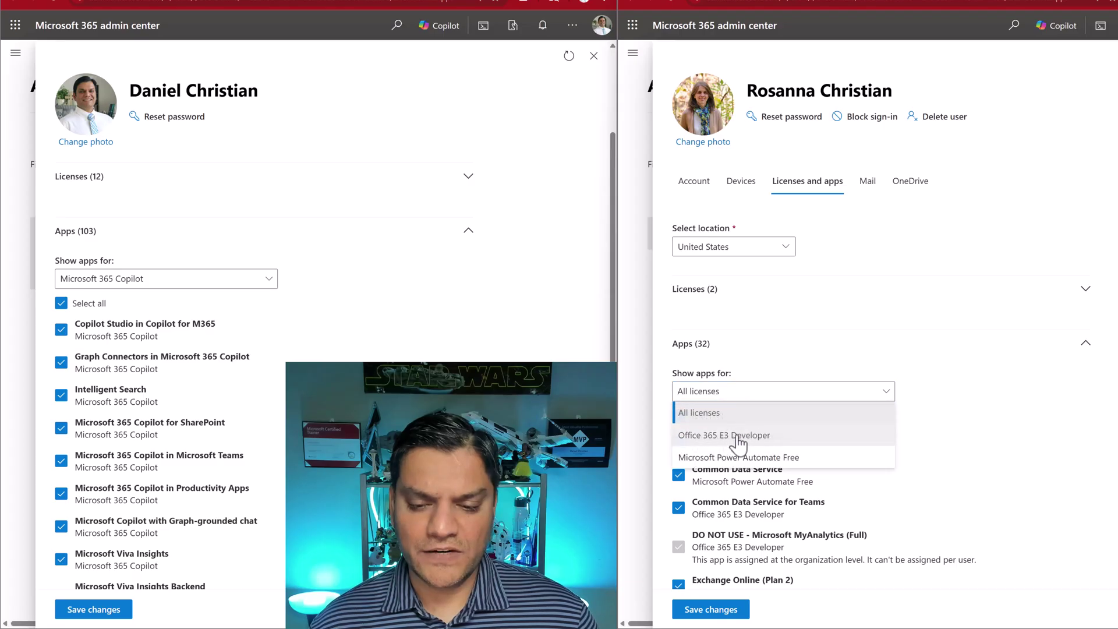
{"action": "left_click", "coordinate": [720, 457]}
{"action": "left_click", "coordinate": [779, 392]}
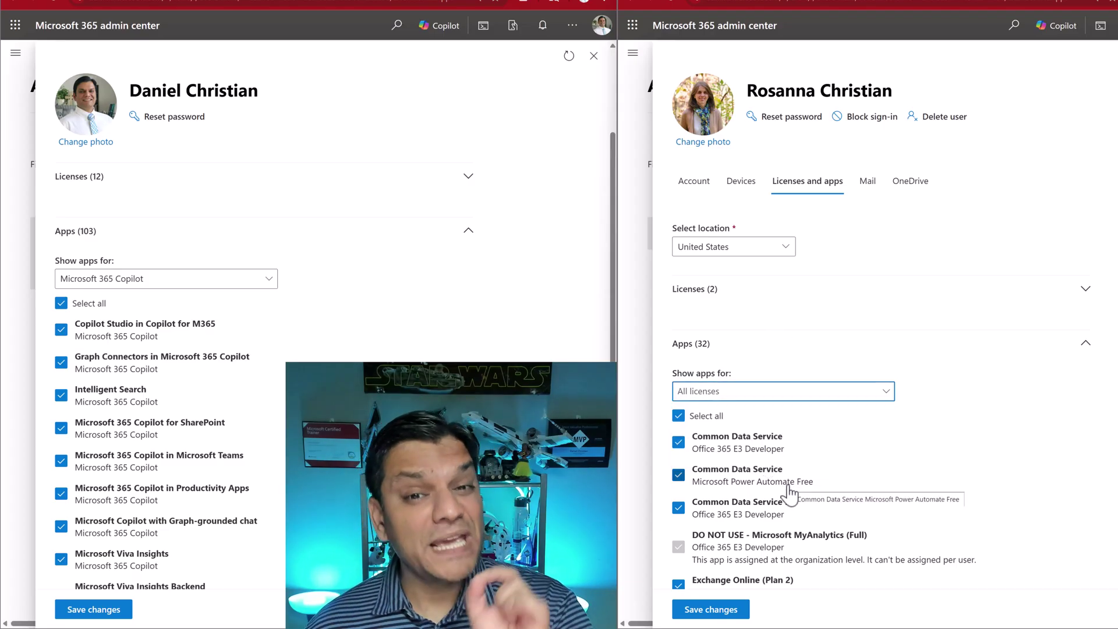
Step: Open the pay-as-you-go services in Copilot's Billing & usage and copy the group name SG_M365-Copilot-PAYG connected to Microsoft 365 Copilot Chat
{"action": "left_click", "coordinate": [592, 59]}
{"action": "left_click", "coordinate": [6, 52]}
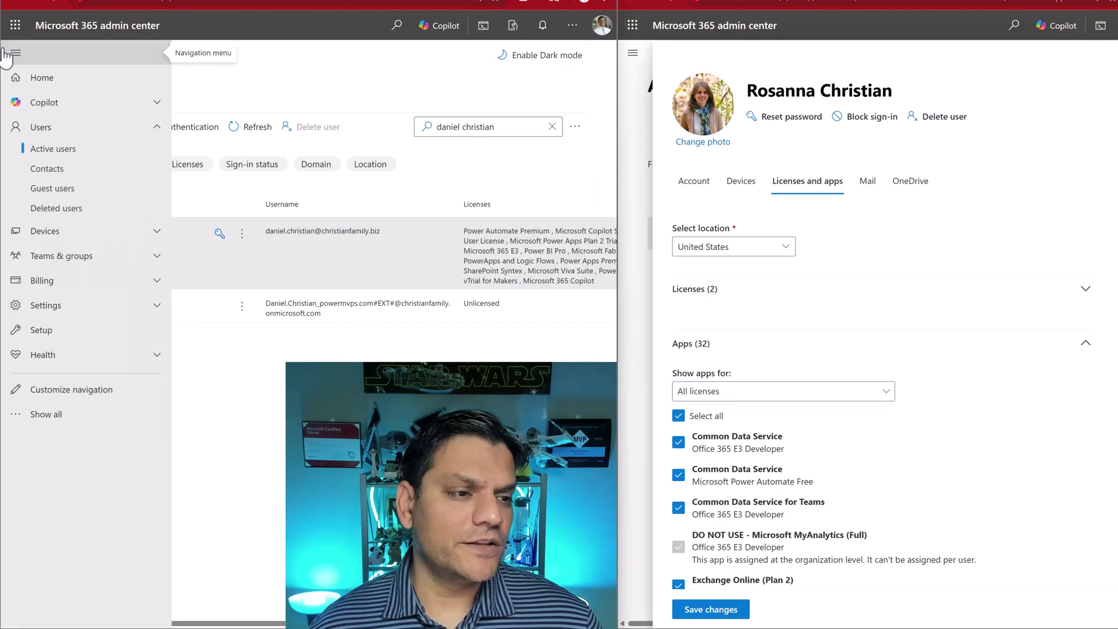
{"action": "left_click", "coordinate": [82, 105]}
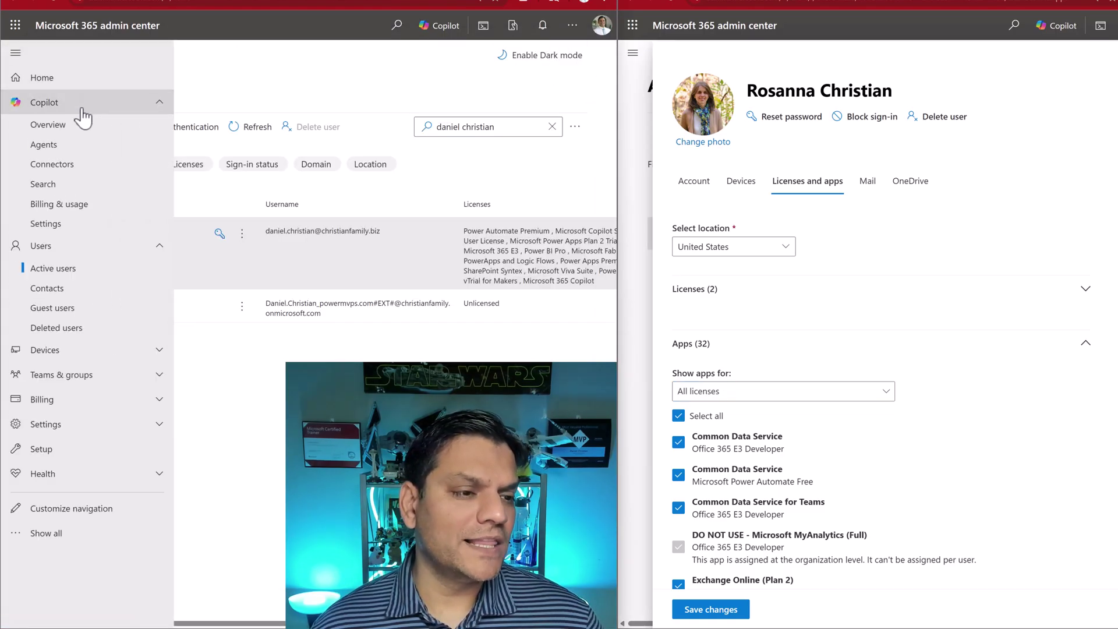
{"action": "left_click", "coordinate": [67, 205]}
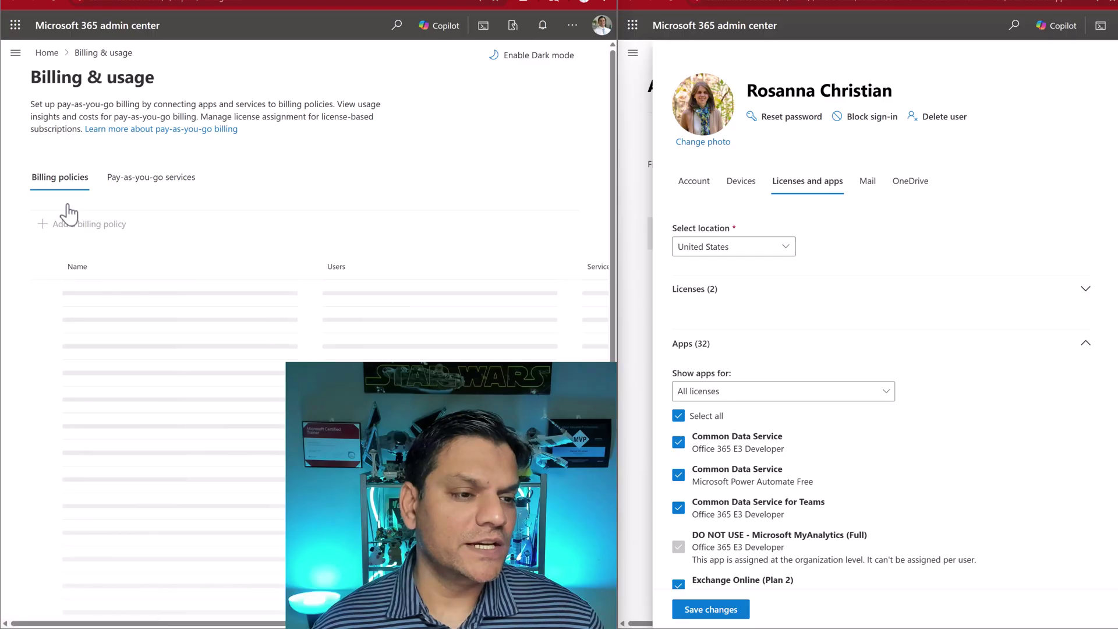
{"action": "left_click", "coordinate": [132, 185]}
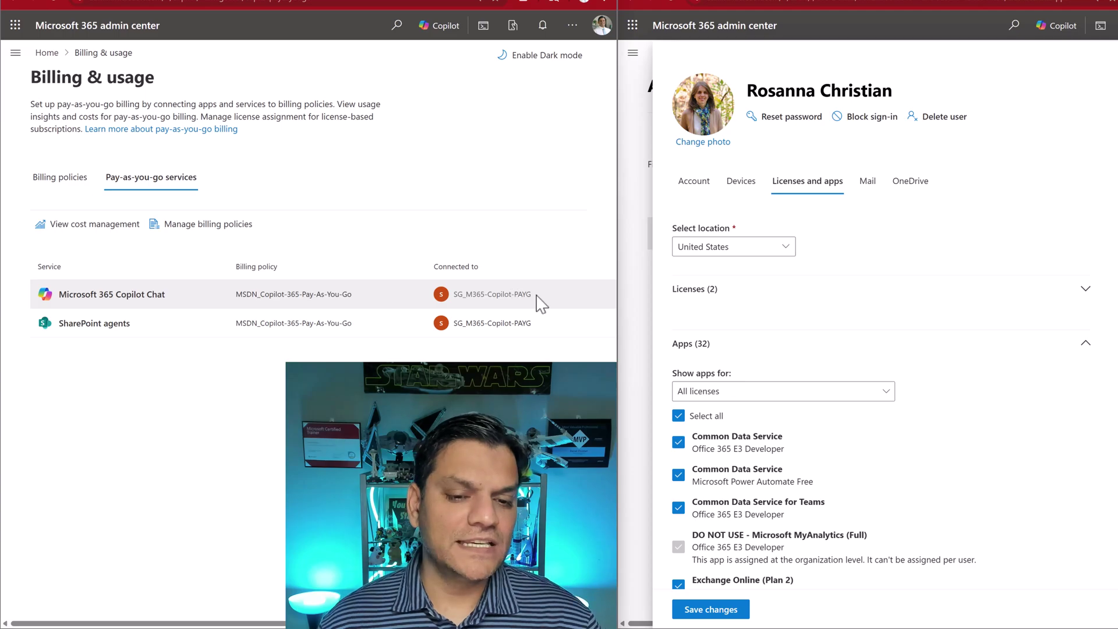
{"action": "left_click_drag", "start_coordinate": [532, 296], "coordinate": [456, 298]}
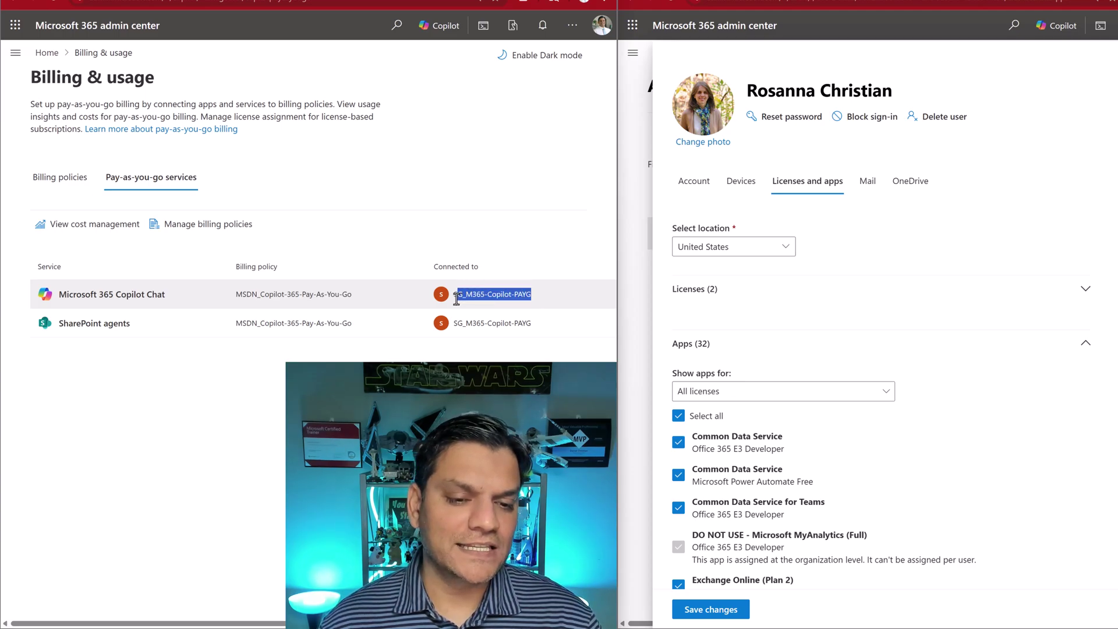
{"action": "left_click", "coordinate": [455, 294]}
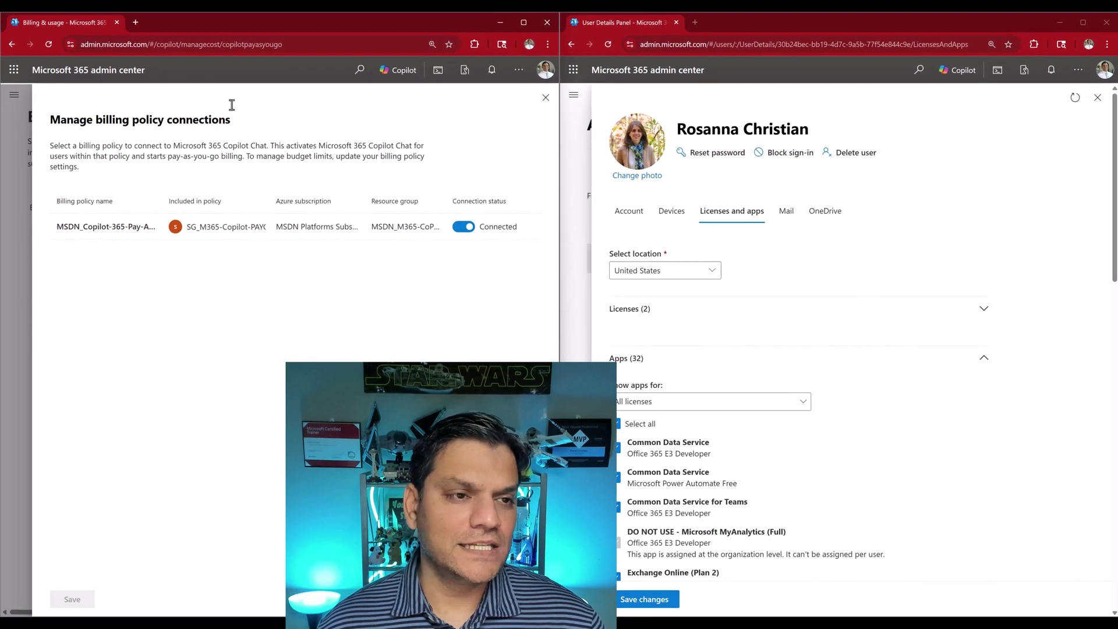
Step: Switch to the Azure portal at portal.azure.com in a new tab and open the Microsoft Entra groups
{"action": "left_click", "coordinate": [135, 22]}
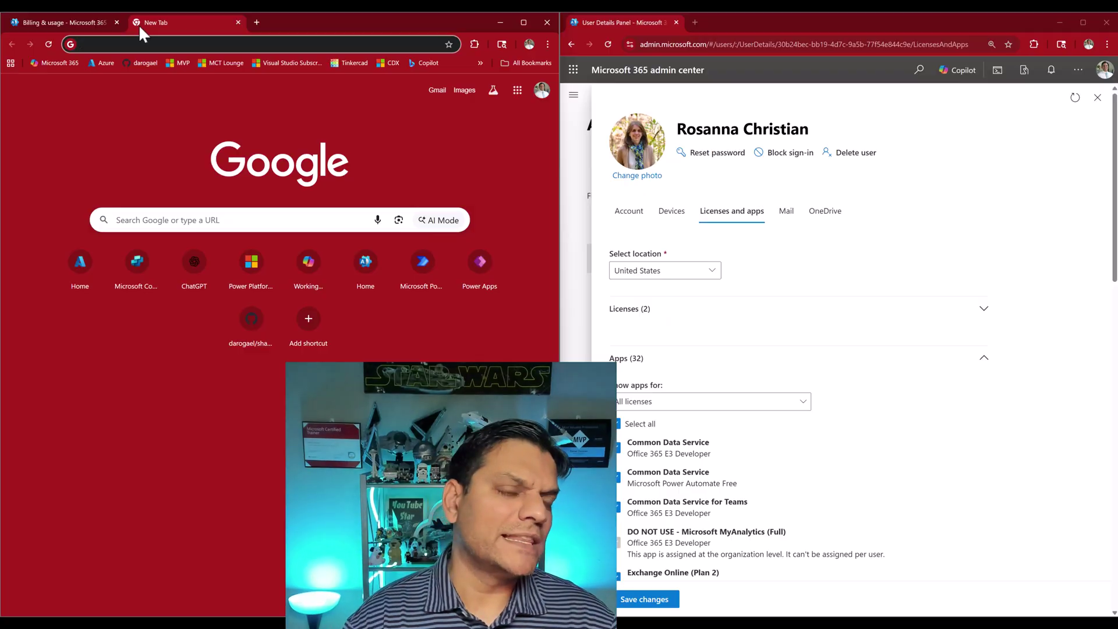
{"action": "type", "text": "portal.azure.com"}
{"action": "key", "text": "Return"}
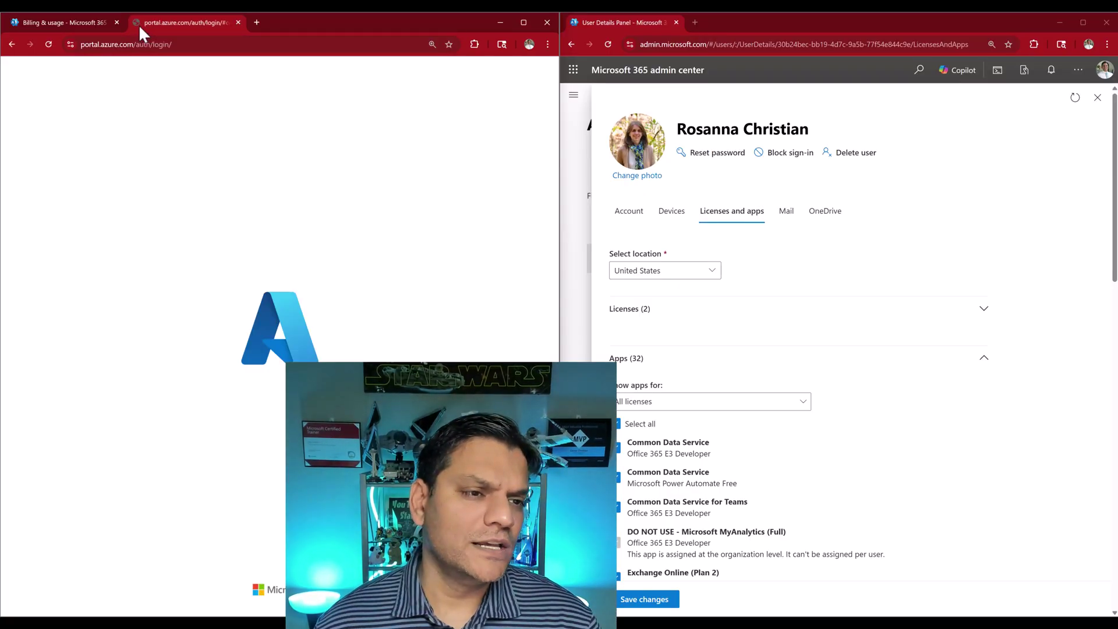
{"action": "left_click", "coordinate": [145, 144]}
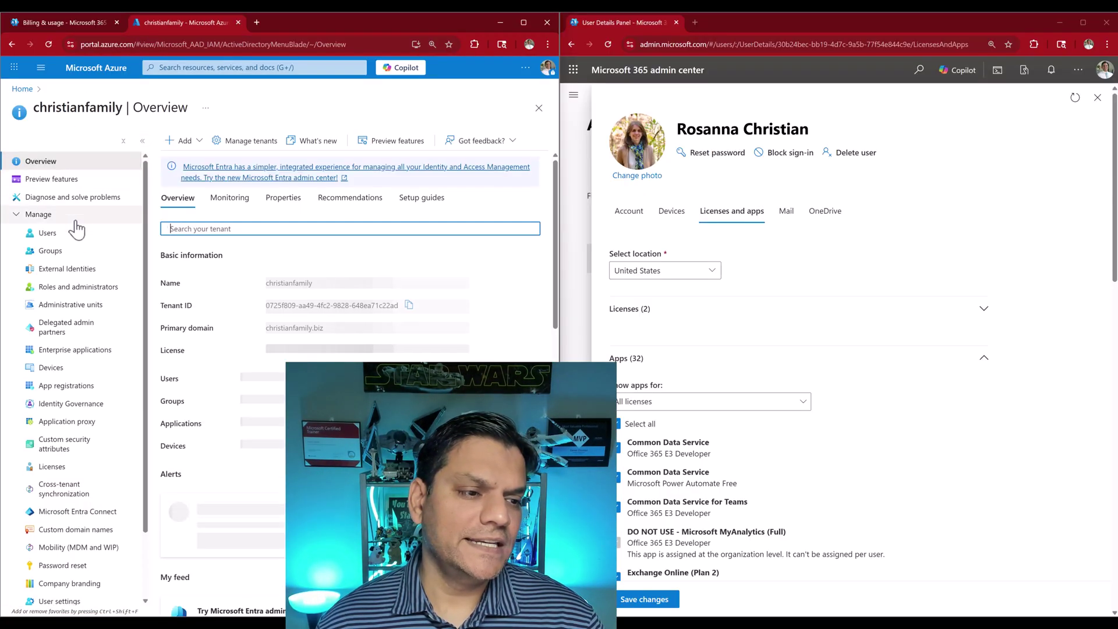
{"action": "left_click", "coordinate": [51, 250]}
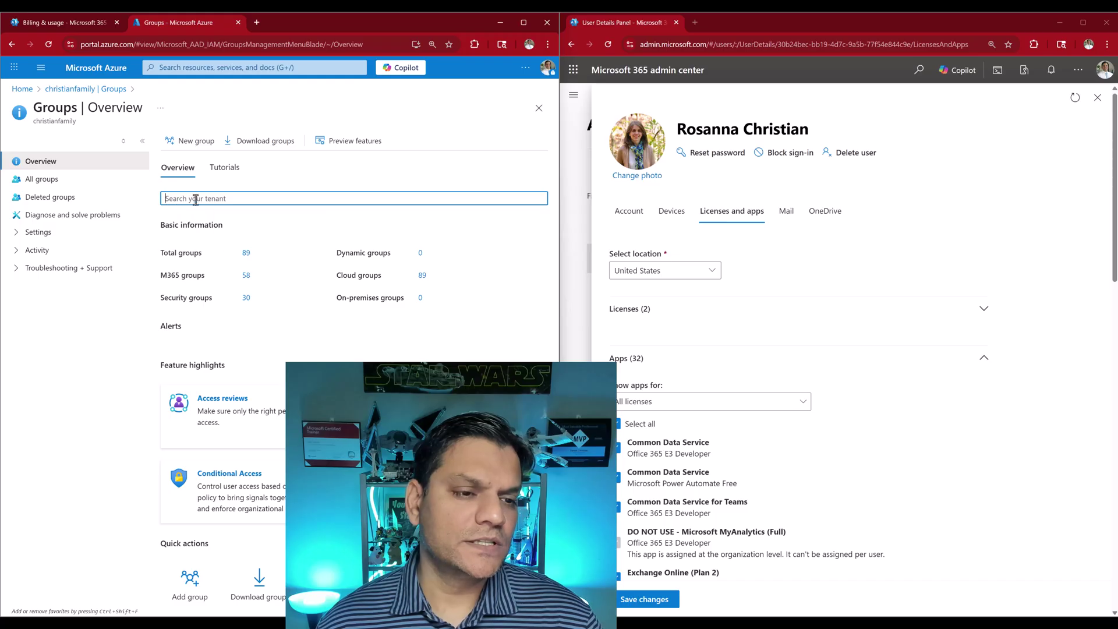
Step: Search the tenant for the SG_M365-Copilot-PAYG group and view its members
{"action": "type", "text": "SG_M365-Copilot-PAYG"}
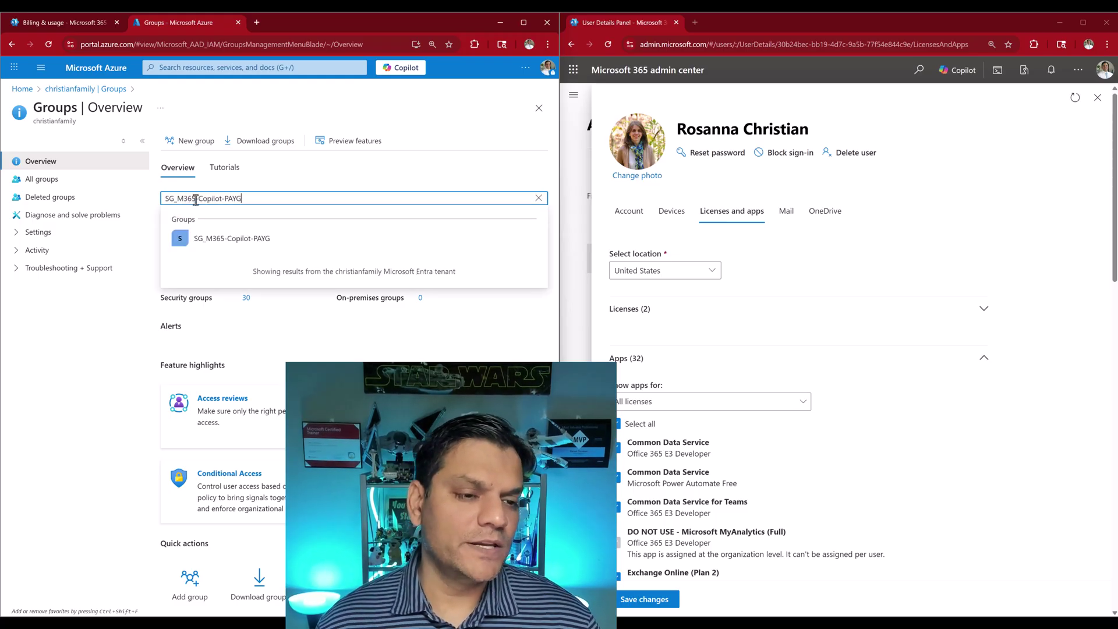
{"action": "left_click", "coordinate": [214, 238]}
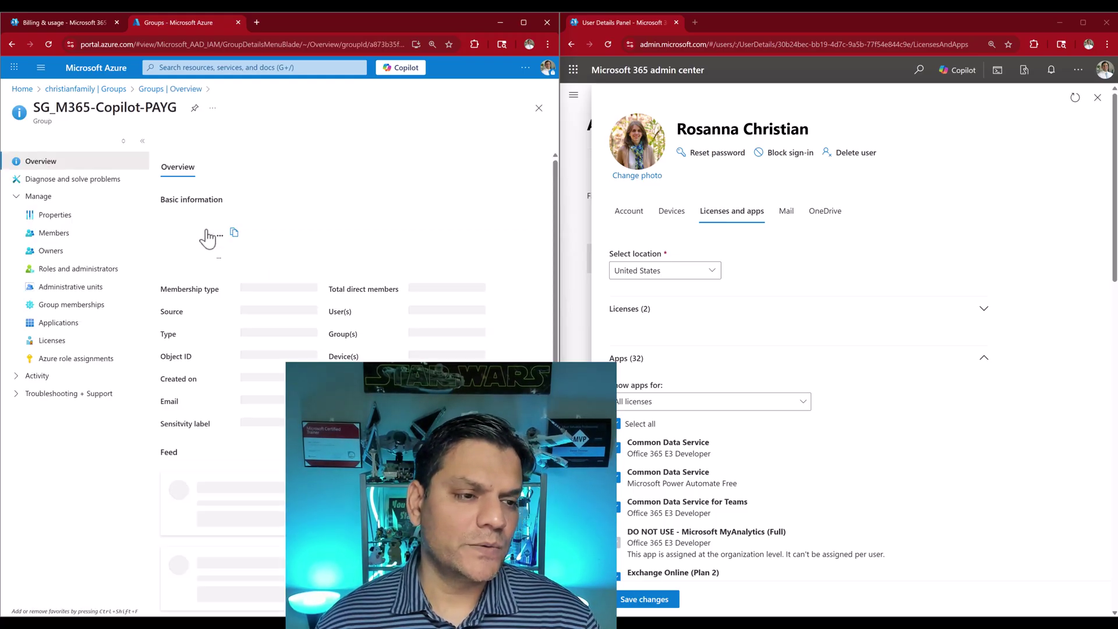
{"action": "left_click", "coordinate": [51, 232]}
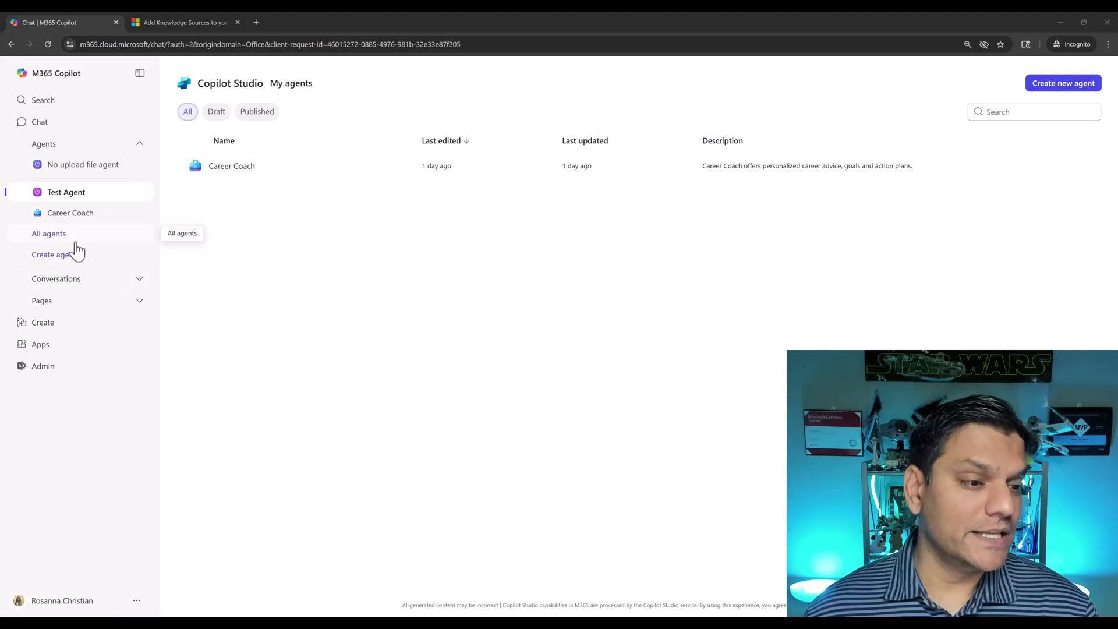
Step: Create a new agent named Sharing PayG Agent, described as providing knowledge information to the end user in a friendly and polite tone with links and citations
{"action": "left_click", "coordinate": [66, 256]}
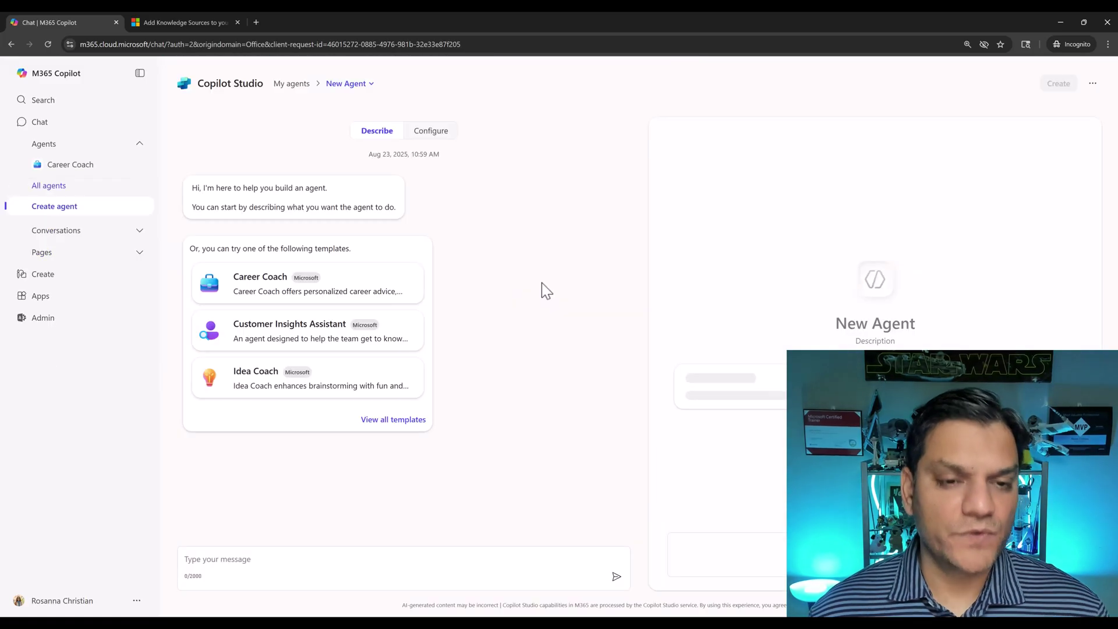
{"action": "left_click", "coordinate": [434, 133]}
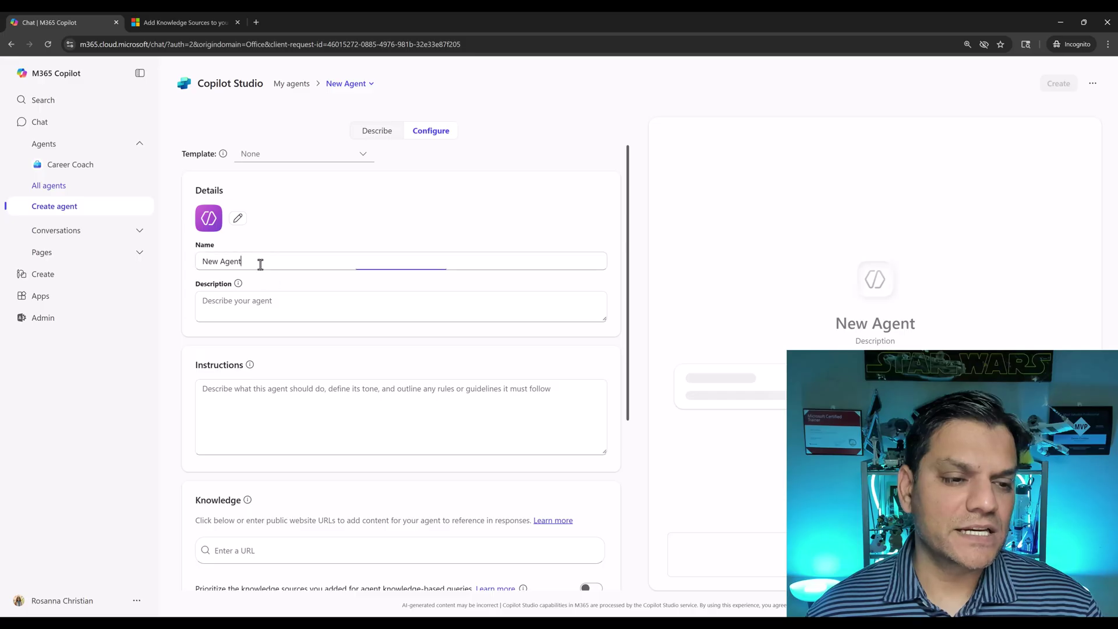
{"action": "left_click_drag", "start_coordinate": [260, 260], "coordinate": [188, 257]}
{"action": "type", "text": "Sharing PayG Agent"}
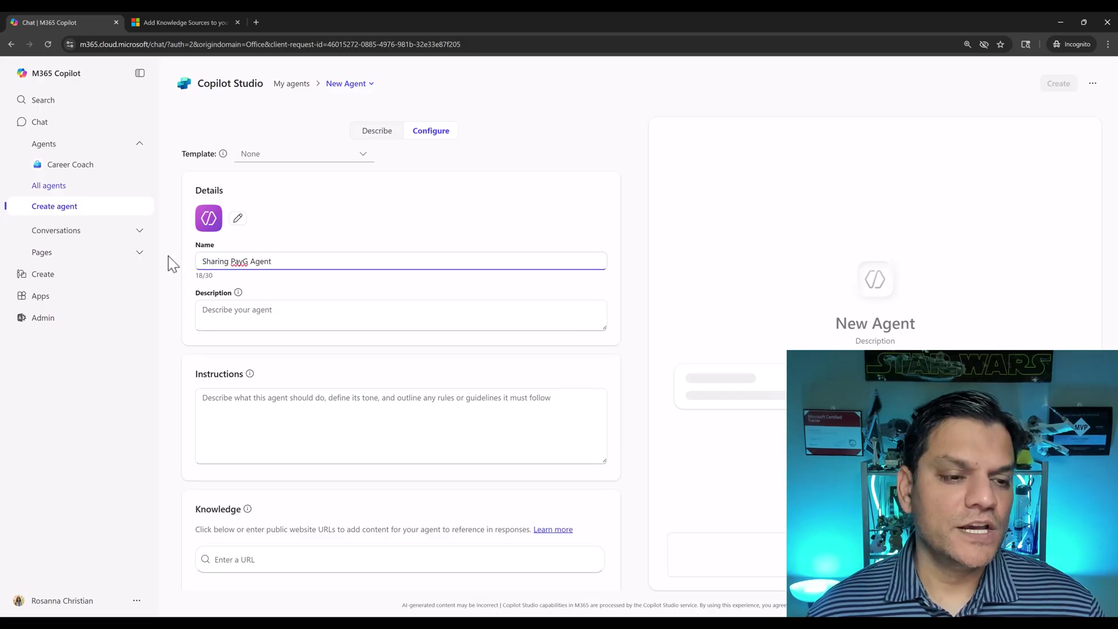
{"action": "left_click", "coordinate": [309, 307]}
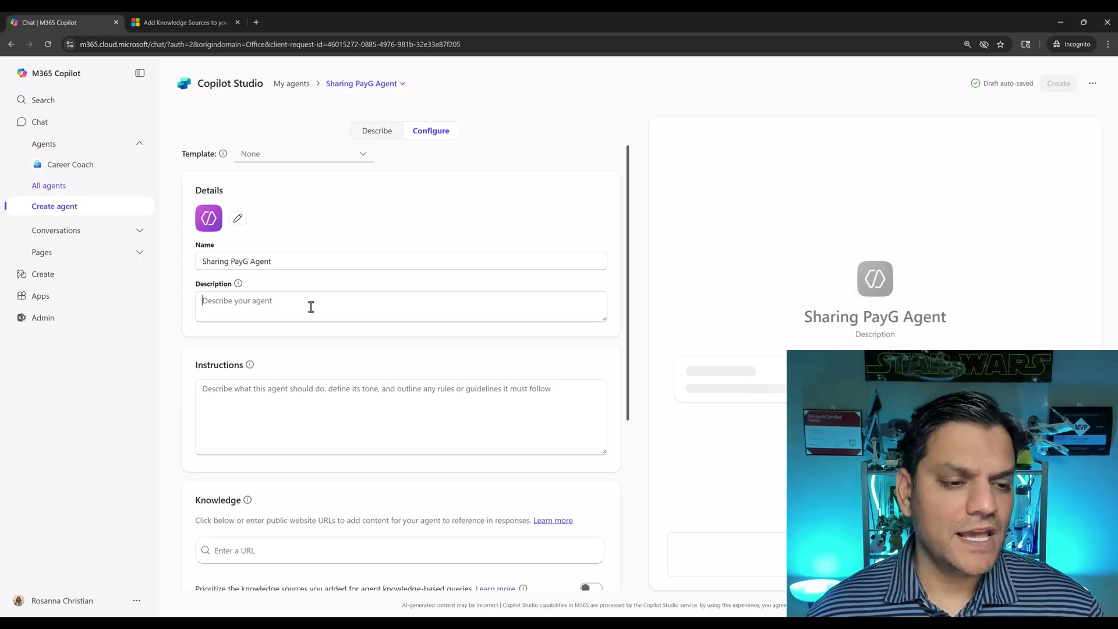
{"action": "type", "text": "This agent will provide information about all the information available in the knowledge to the end user in a friendly and polite tone. Provide links and cite text or comments when applicable."}
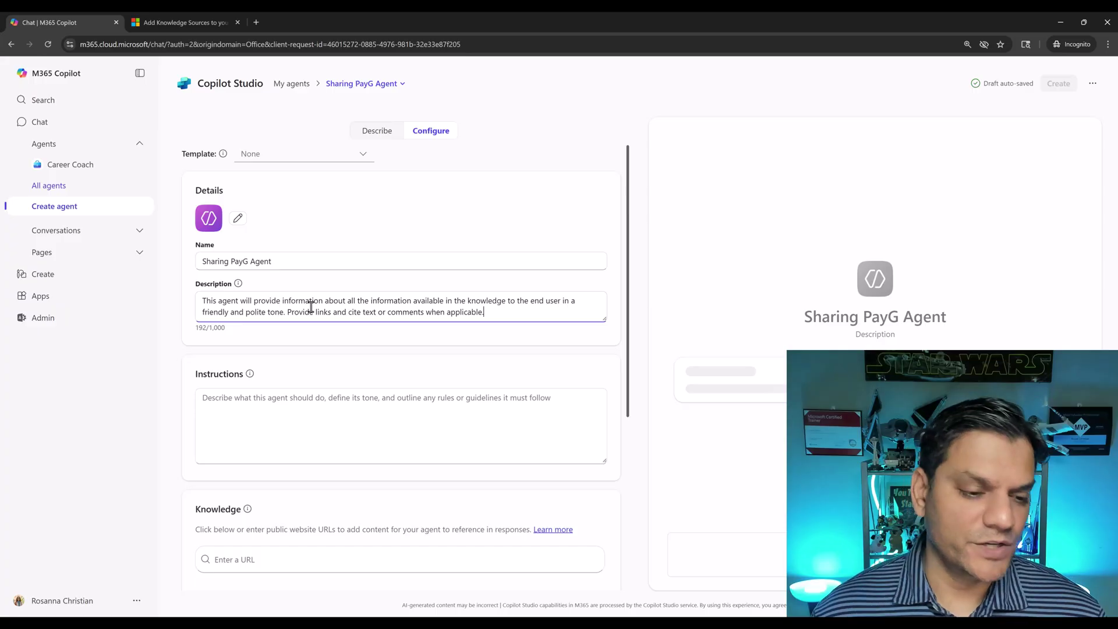
Step: Compare the new agent's knowledge and capability options with those of the Can Do Will Do agent in the Copilot-licensed user's window
{"action": "scroll", "coordinate": [186, 389], "scroll_direction": "down", "scroll_amount": 2}
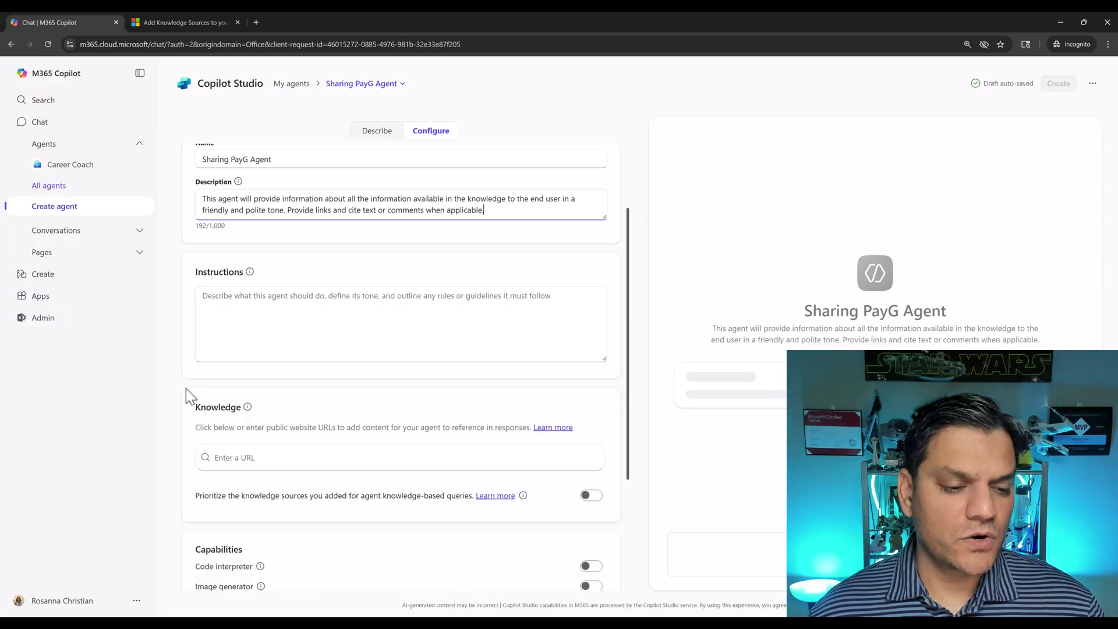
{"action": "scroll", "coordinate": [187, 389], "scroll_direction": "down", "scroll_amount": 3}
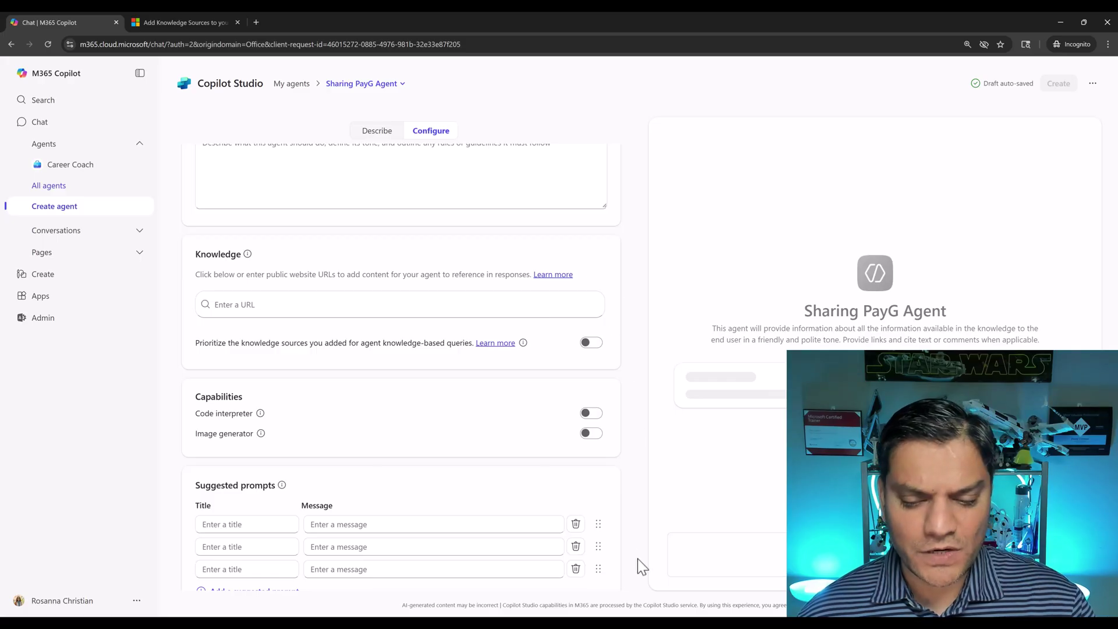
{"action": "left_click", "coordinate": [608, 590]}
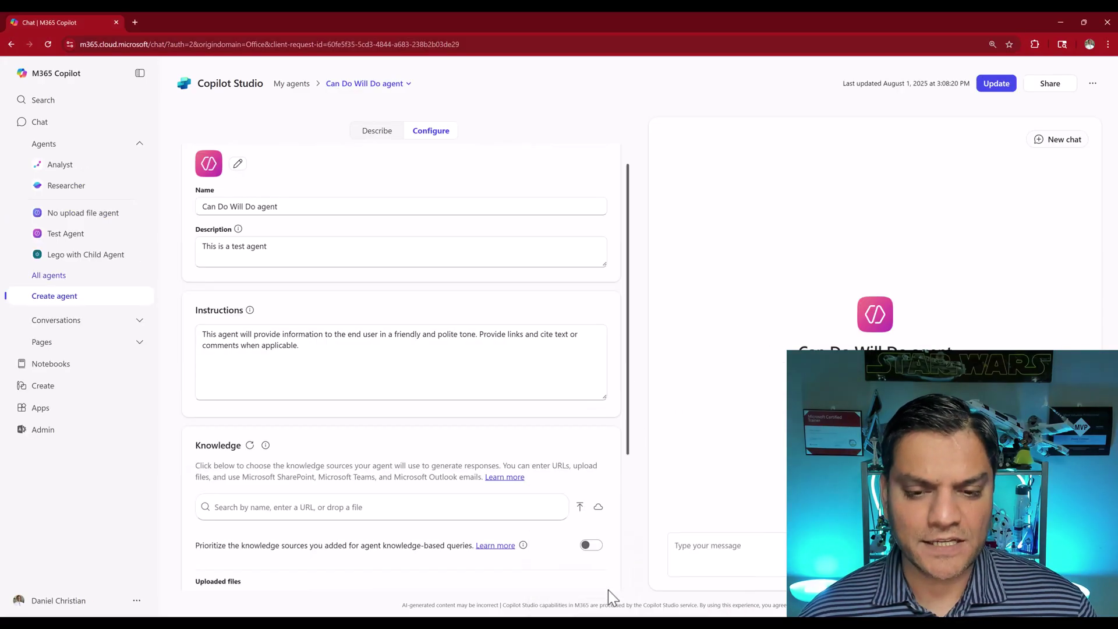
{"action": "scroll", "coordinate": [594, 502], "scroll_direction": "down", "scroll_amount": 1}
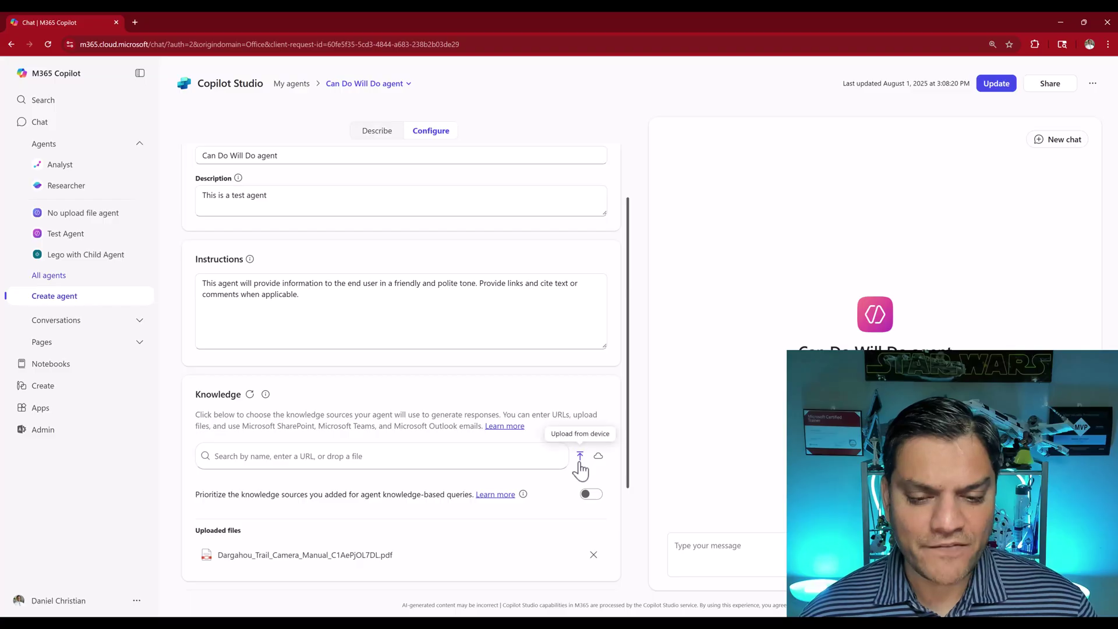
{"action": "scroll", "coordinate": [580, 471], "scroll_direction": "down", "scroll_amount": 2}
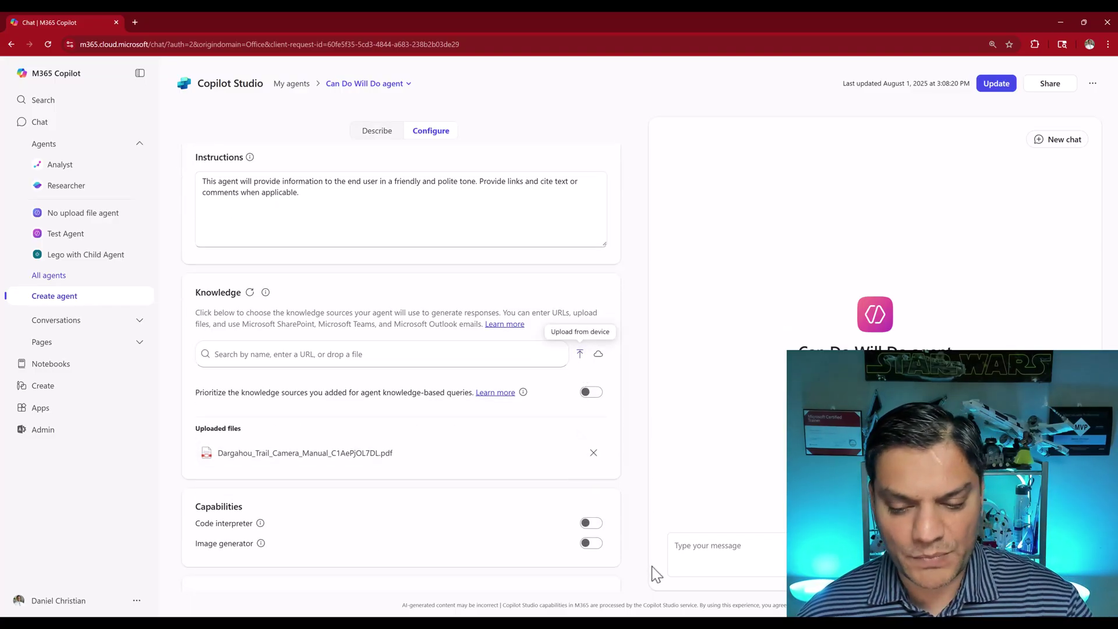
Step: Read the Microsoft Learn note on pay-as-you-go access to embedded file content in the other user's browser window
{"action": "mouse_move", "coordinate": [640, 622]}
{"action": "left_click", "coordinate": [671, 591]}
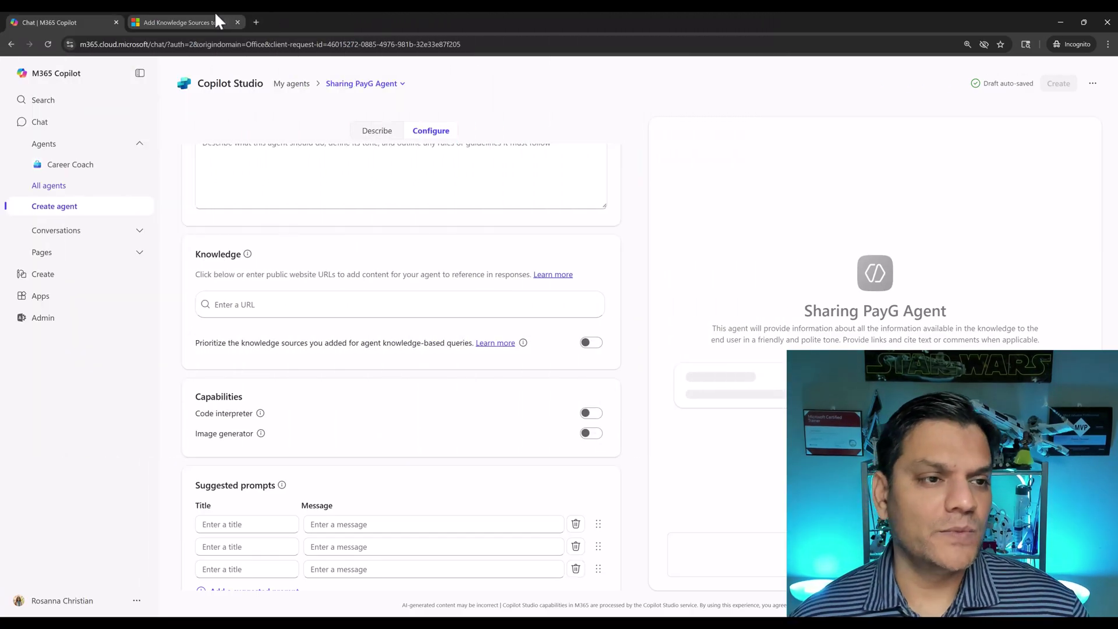
{"action": "left_click", "coordinate": [215, 19]}
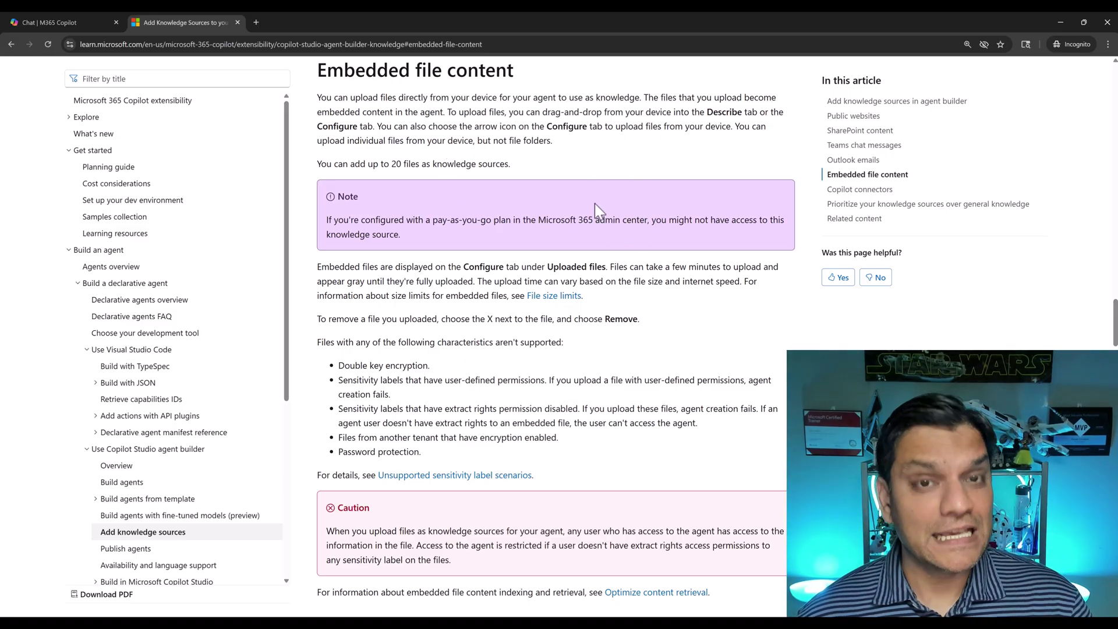
{"action": "left_click", "coordinate": [62, 14]}
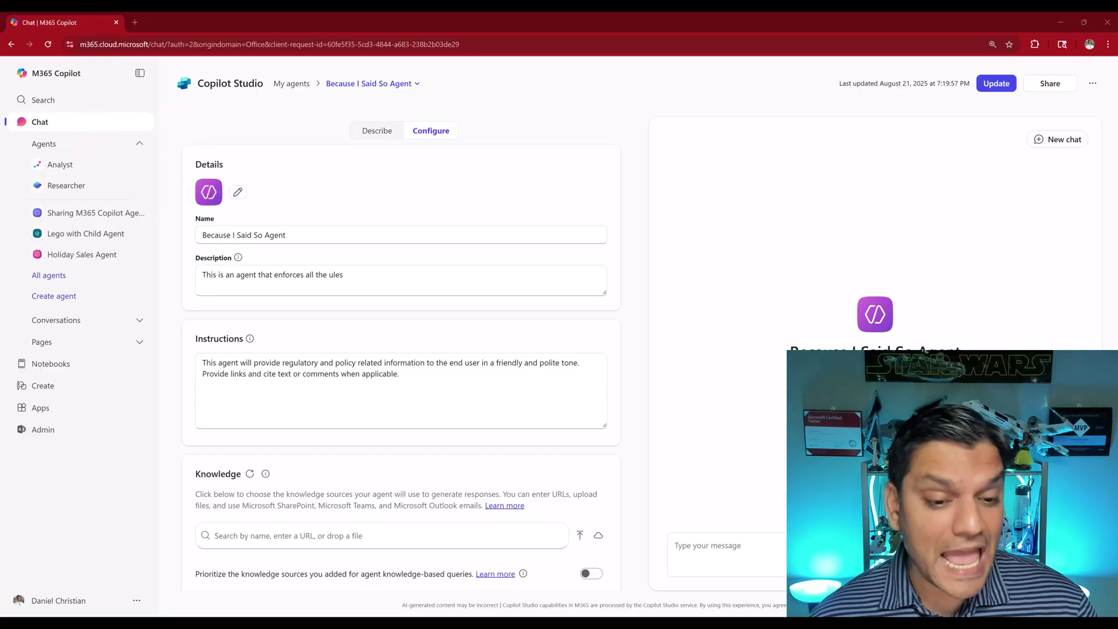
Step: Share the Because I Said So Agent with specific users in the organization, adding the pay-as-you-go user by name
{"action": "scroll", "coordinate": [472, 321], "scroll_direction": "down", "scroll_amount": 3}
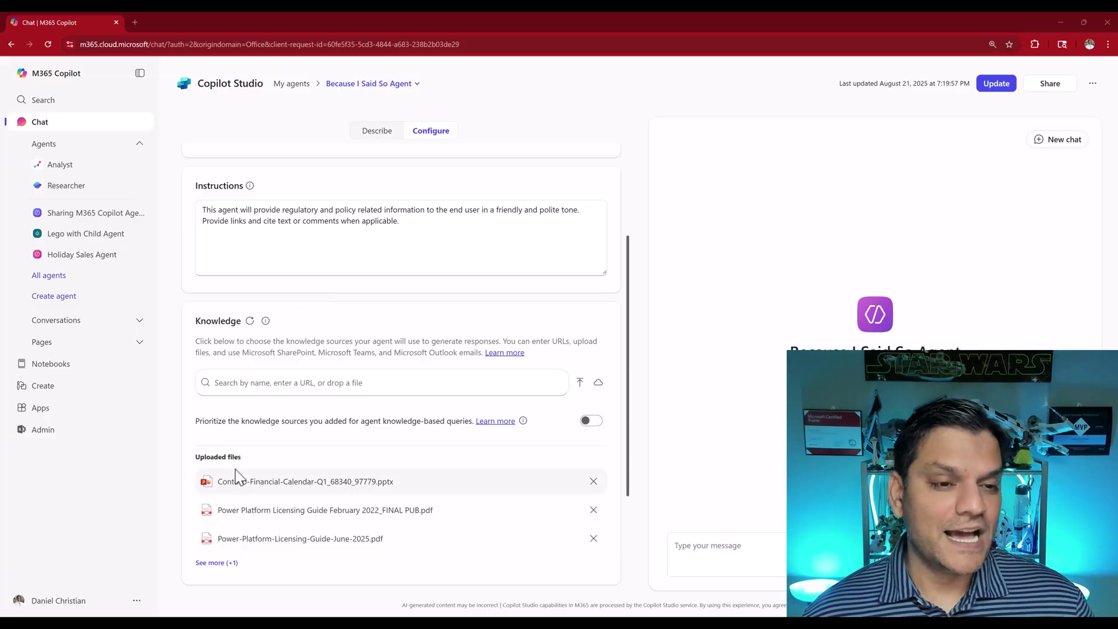
{"action": "scroll", "coordinate": [236, 478], "scroll_direction": "down", "scroll_amount": 1}
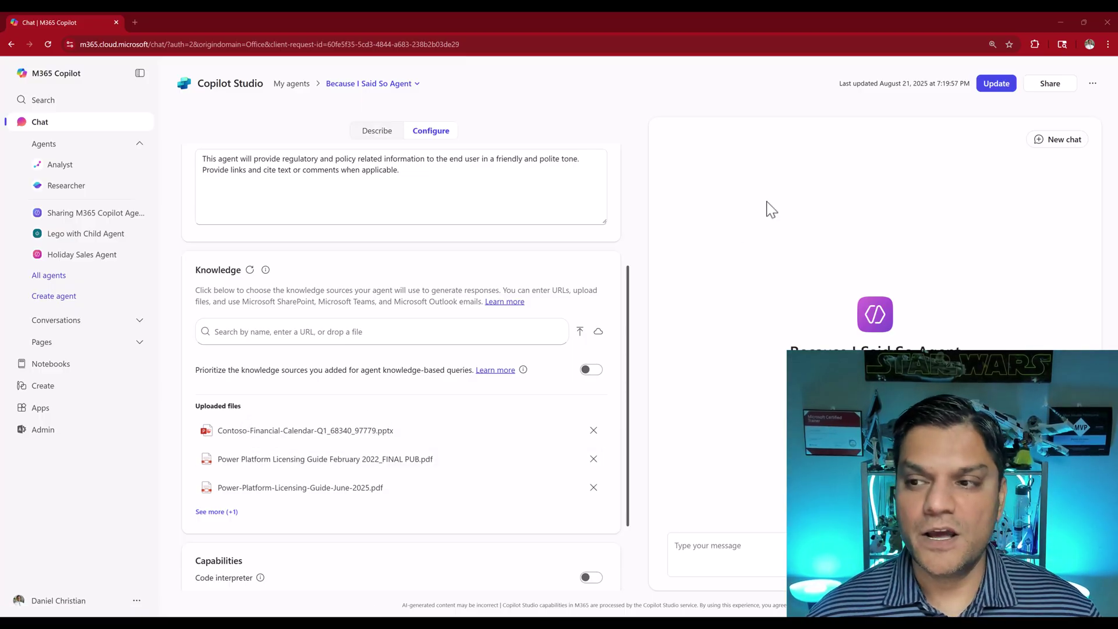
{"action": "left_click", "coordinate": [1034, 87]}
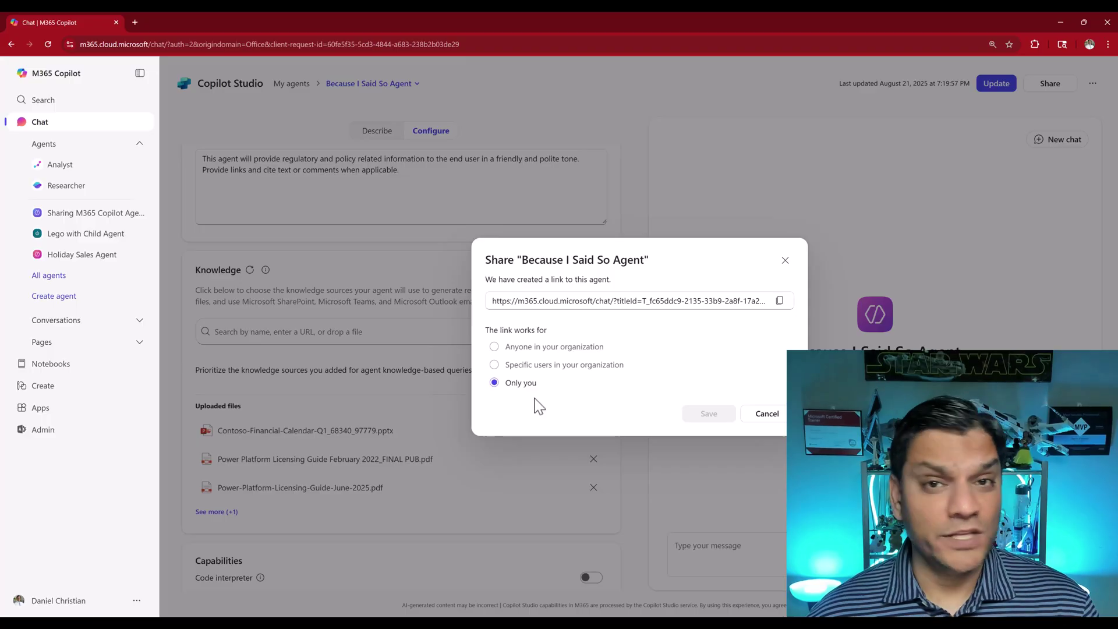
{"action": "left_click", "coordinate": [534, 365]}
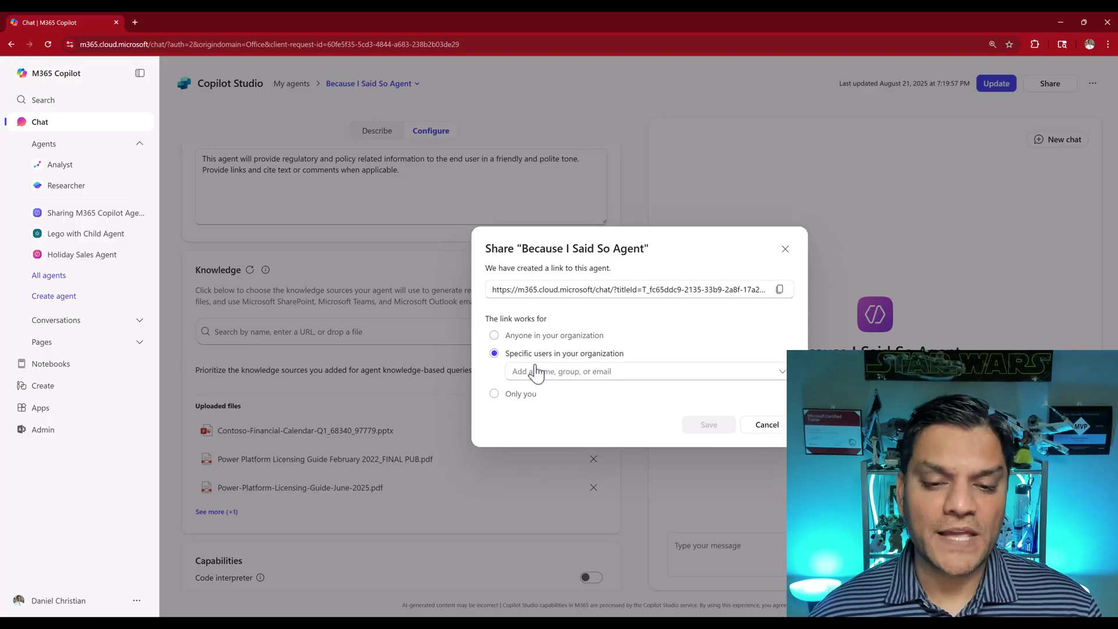
{"action": "left_click", "coordinate": [536, 374]}
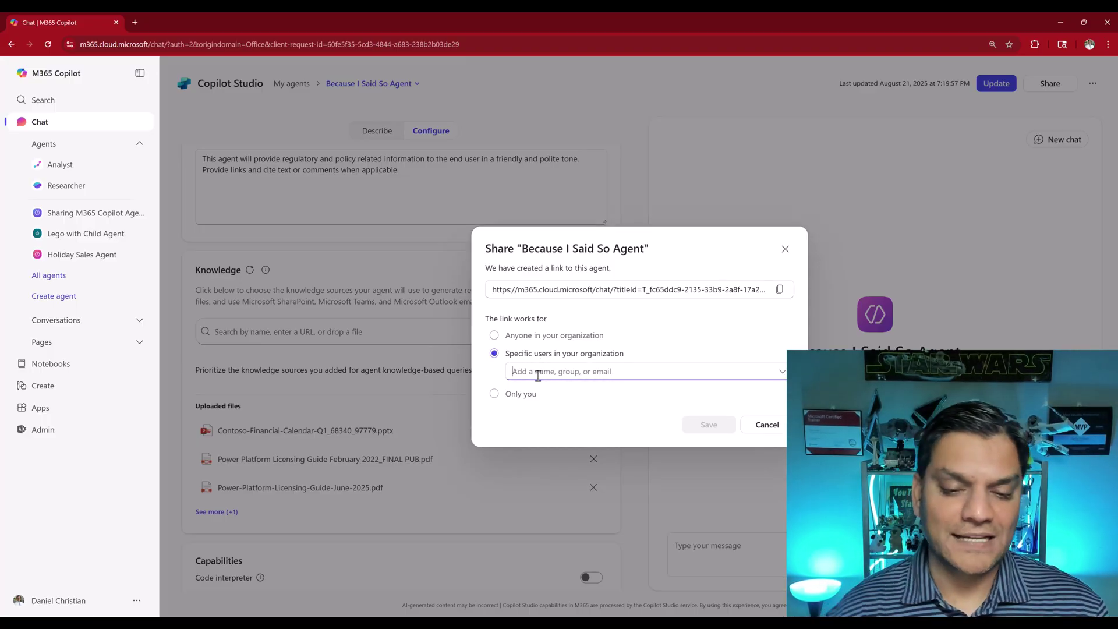
{"action": "type", "text": "rosann"}
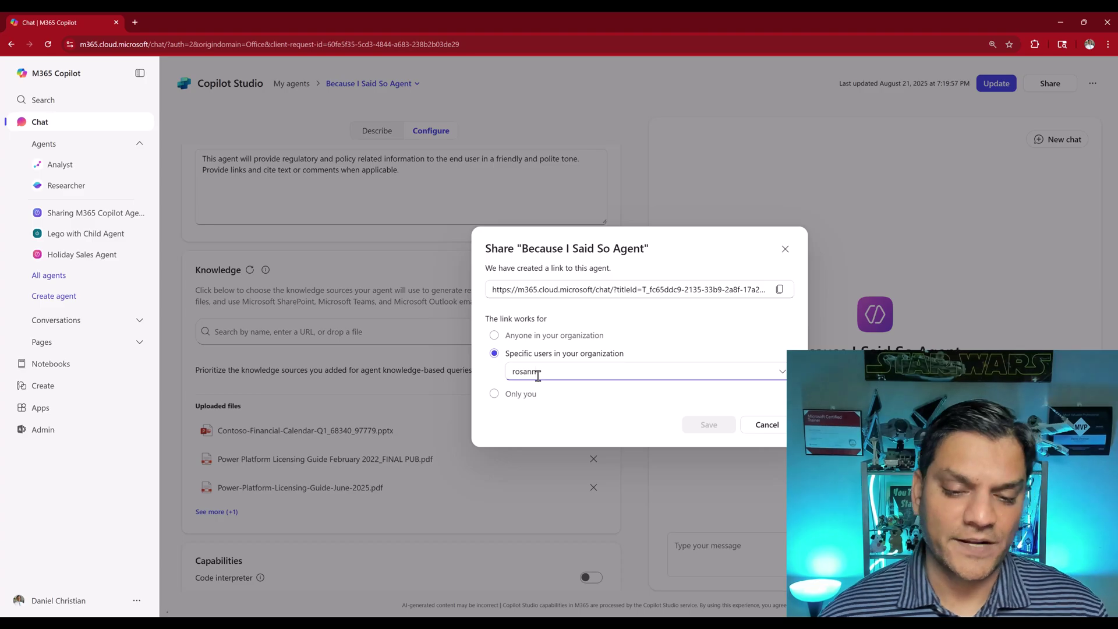
{"action": "left_click", "coordinate": [547, 401]}
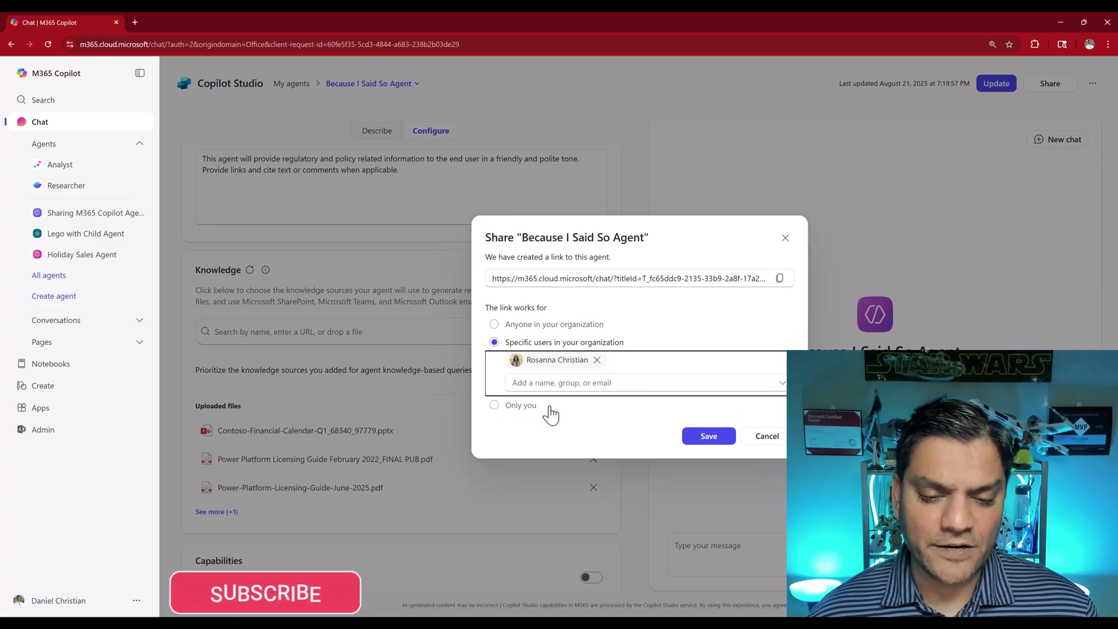
{"action": "left_click", "coordinate": [713, 438]}
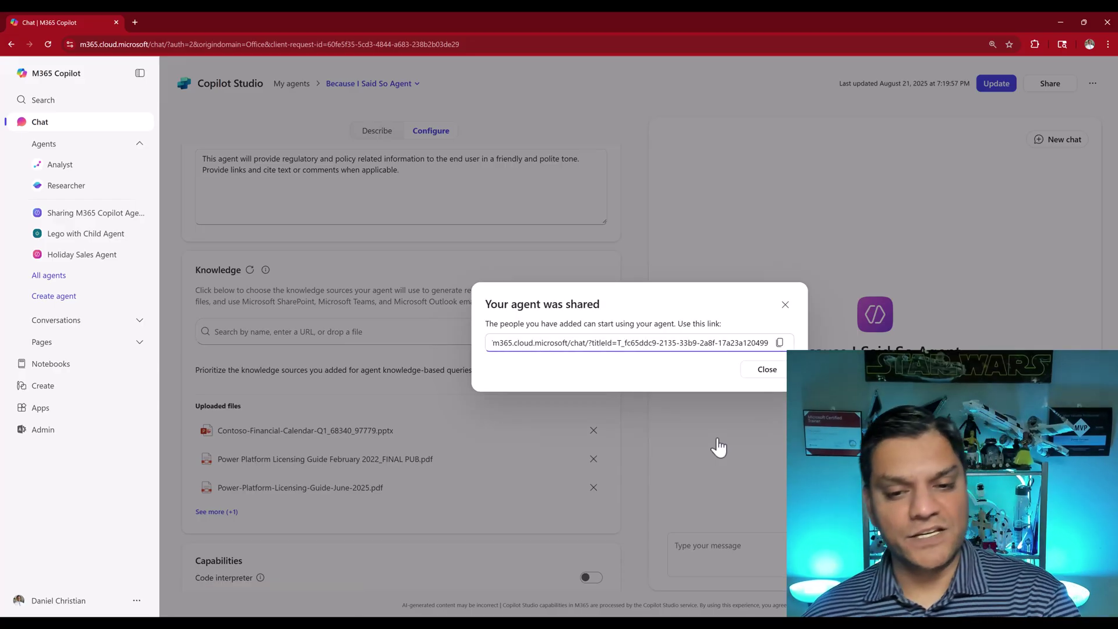
Step: Copy the sharing link of the Because I Said So Agent and close its sharing settings
{"action": "left_click", "coordinate": [780, 343]}
{"action": "left_click", "coordinate": [778, 371]}
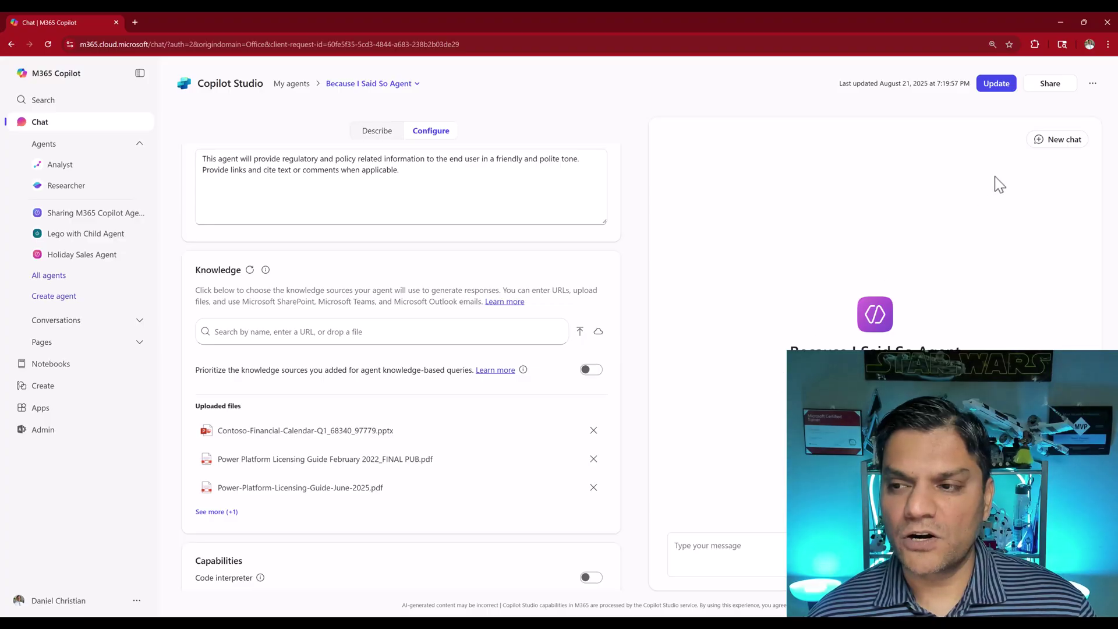
{"action": "left_click", "coordinate": [1055, 87]}
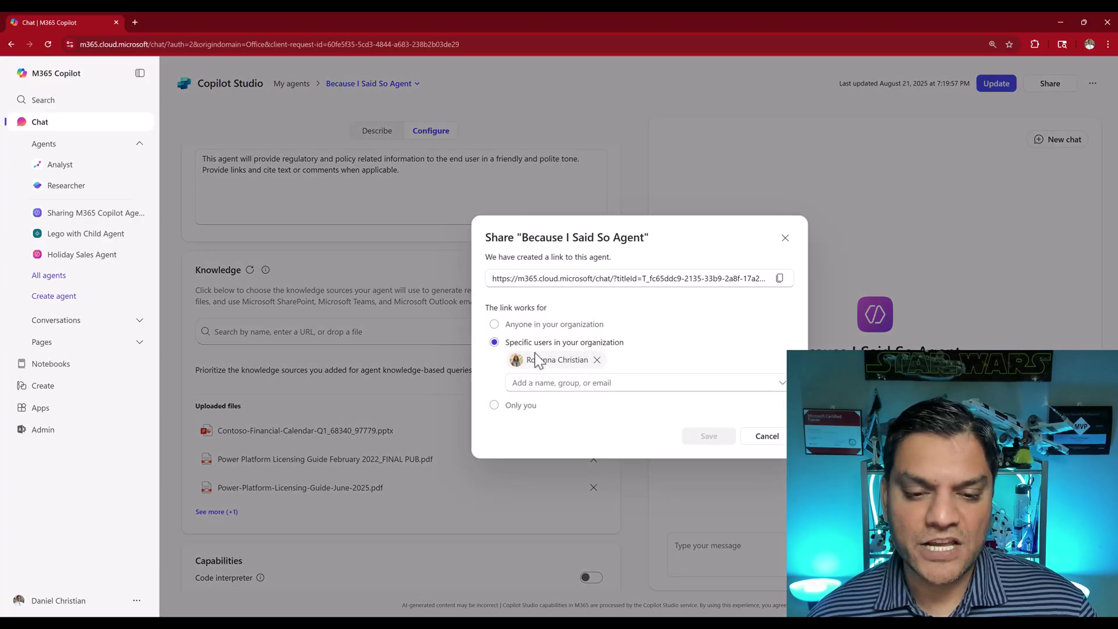
{"action": "left_click", "coordinate": [780, 280]}
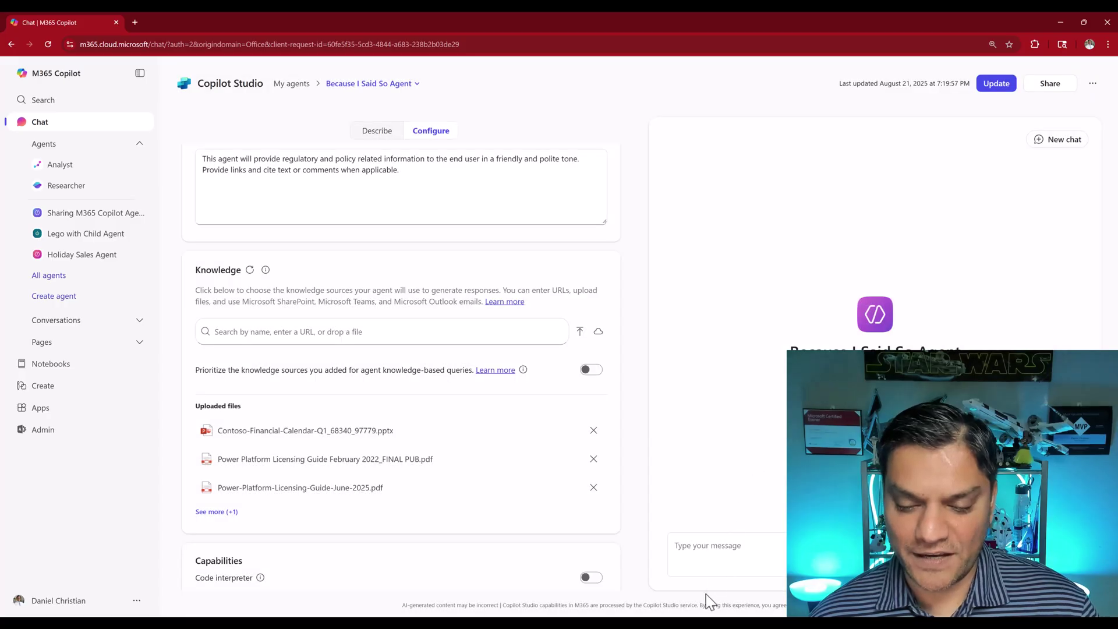
{"action": "left_click", "coordinate": [780, 436]}
Step: Open the copied agent link in a new tab of the pay-as-you-go user's incognito window
{"action": "left_click", "coordinate": [668, 575]}
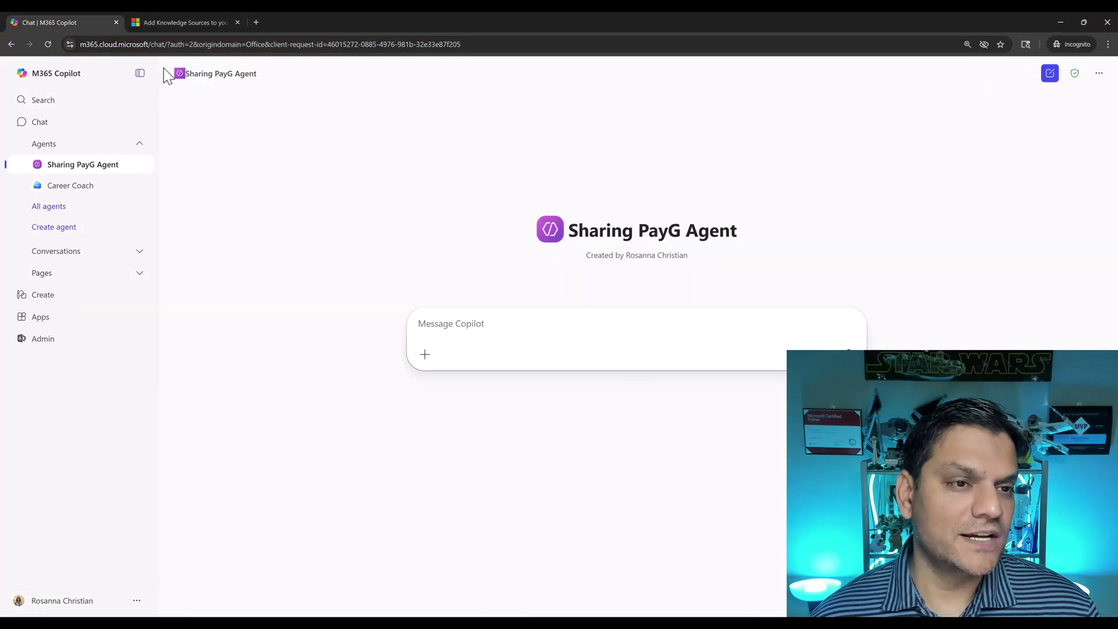
{"action": "left_click", "coordinate": [255, 22]}
{"action": "key", "text": "ctrl+v"}
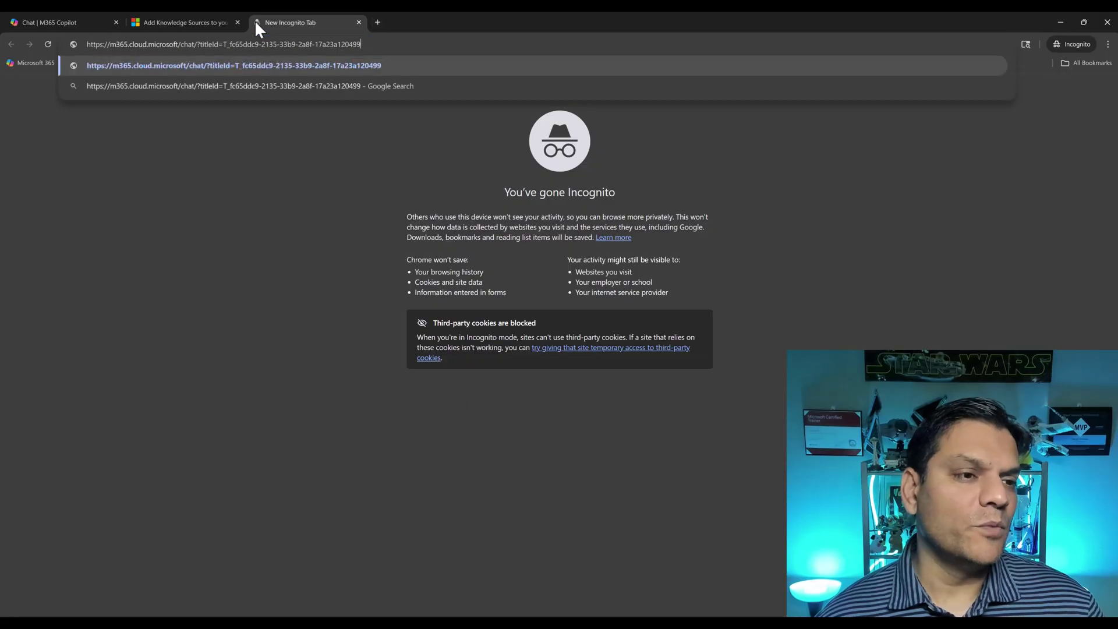
{"action": "key", "text": "Return"}
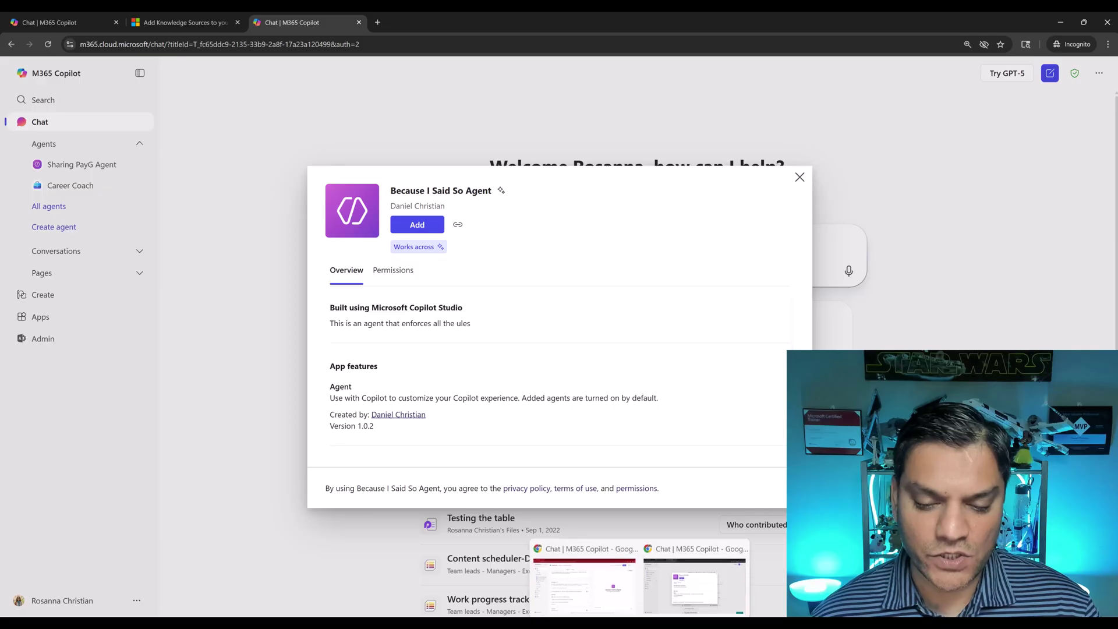
Step: Check the shared agent's name in the owner's window and add the Because I Said So Agent for the pay-as-you-go user
{"action": "left_click", "coordinate": [602, 592]}
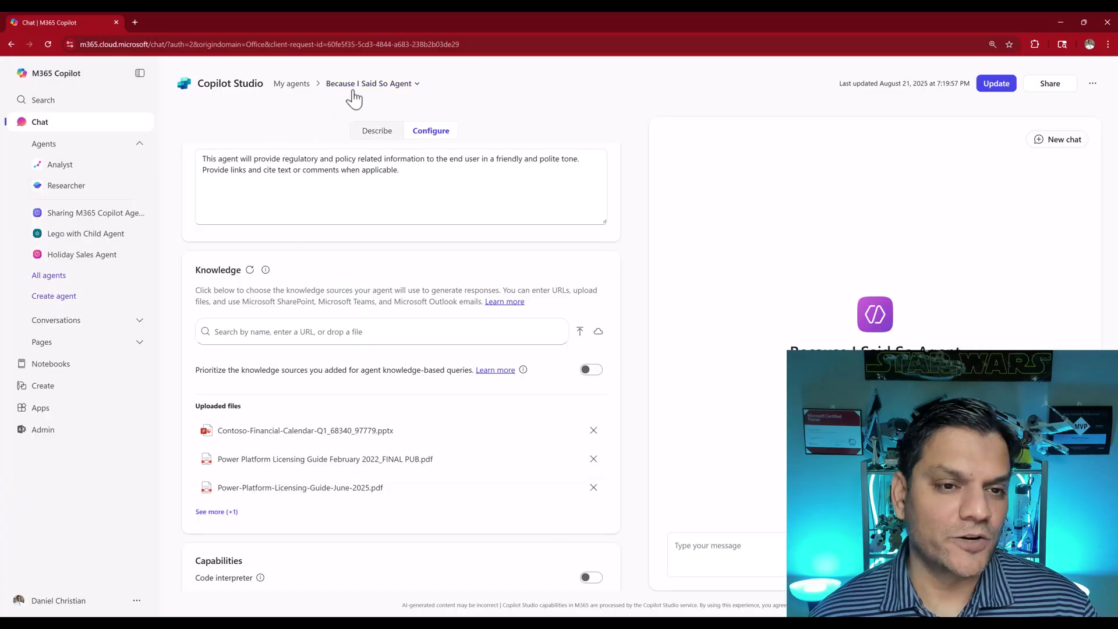
{"action": "mouse_move", "coordinate": [644, 612]}
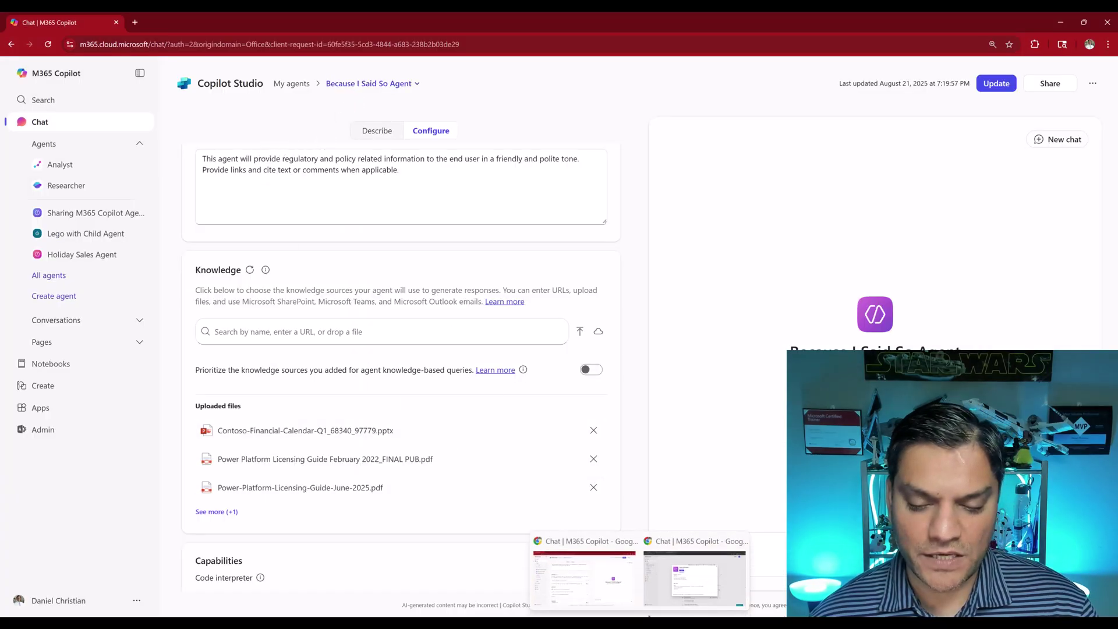
{"action": "left_click", "coordinate": [644, 539]}
{"action": "left_click", "coordinate": [406, 226]}
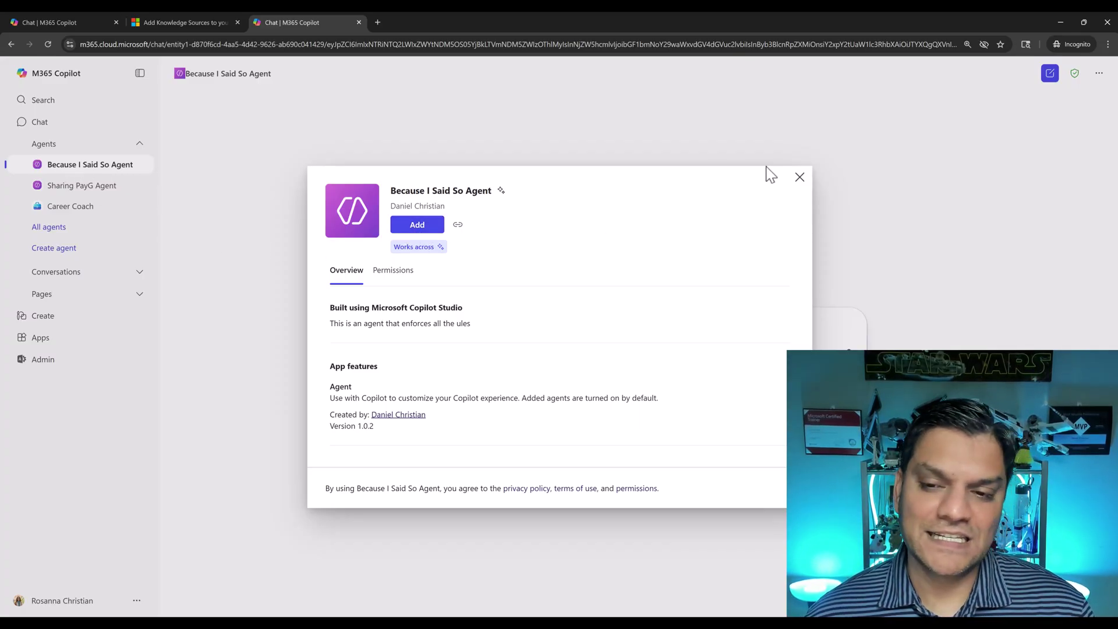
{"action": "left_click", "coordinate": [799, 177]}
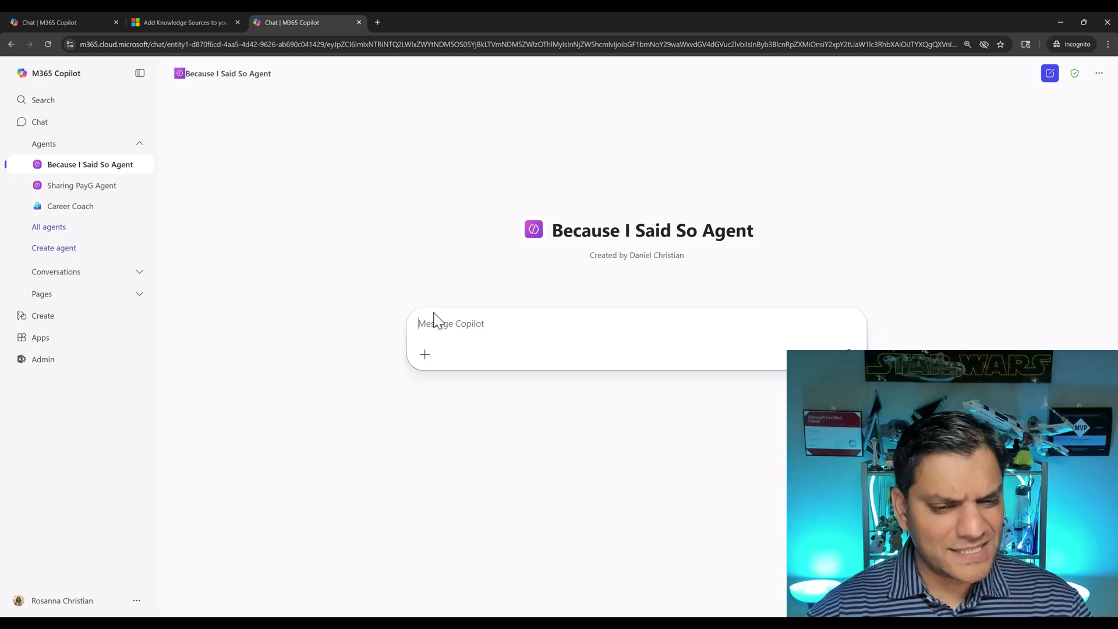
Step: Ask the Because I Said So Agent "What are the latest license updates for Copilot Studio?" and check the answer's citations
{"action": "key", "text": "ctrl+v"}
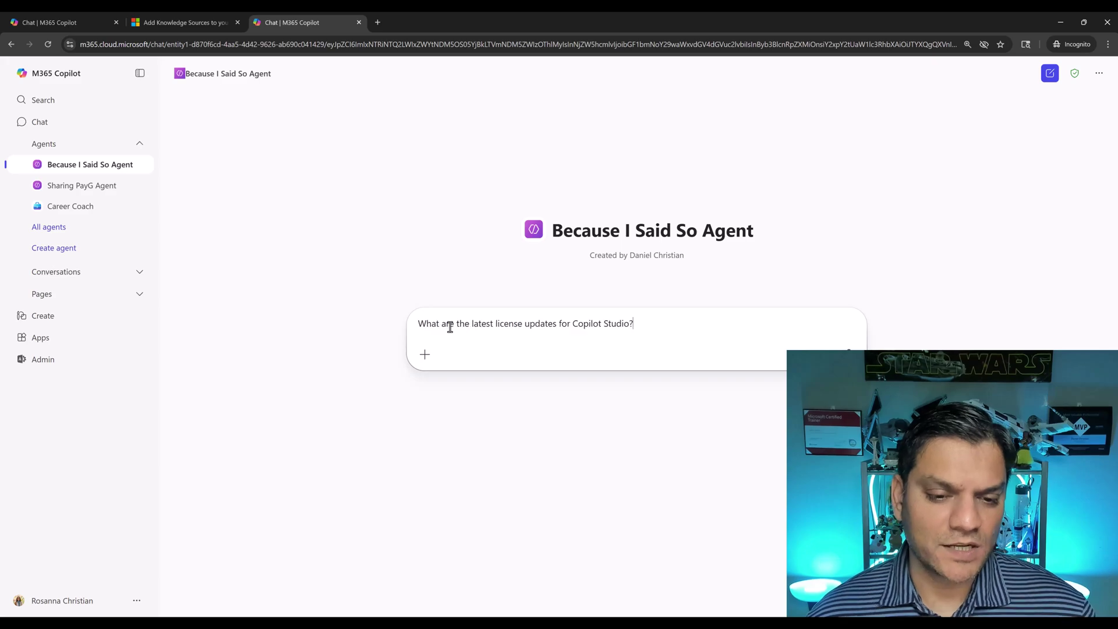
{"action": "key", "text": "Return"}
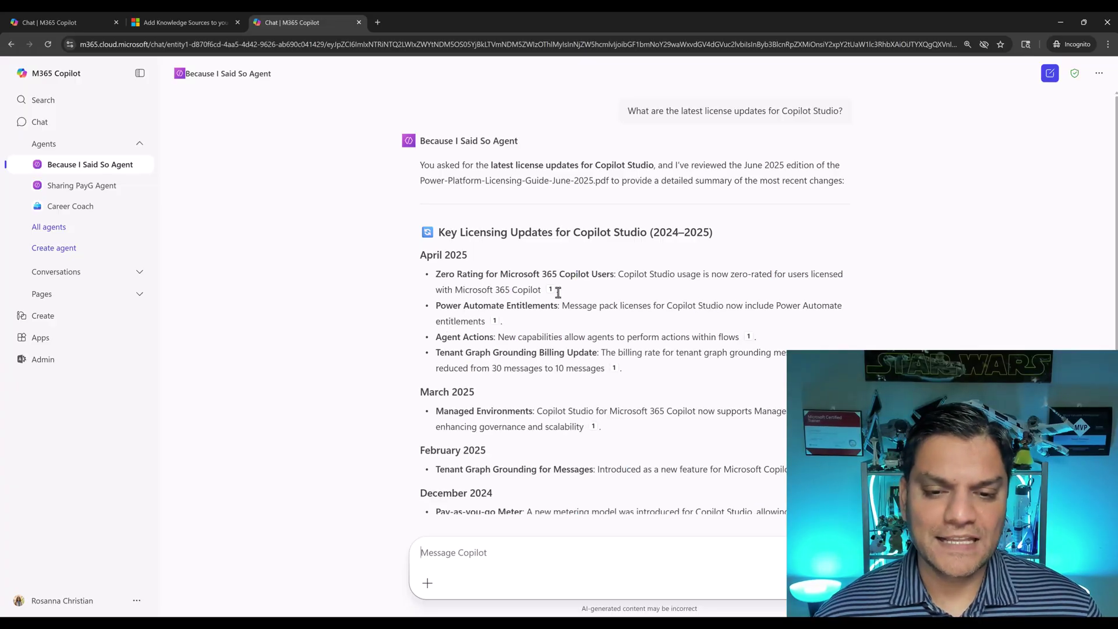
{"action": "mouse_move", "coordinate": [550, 290]}
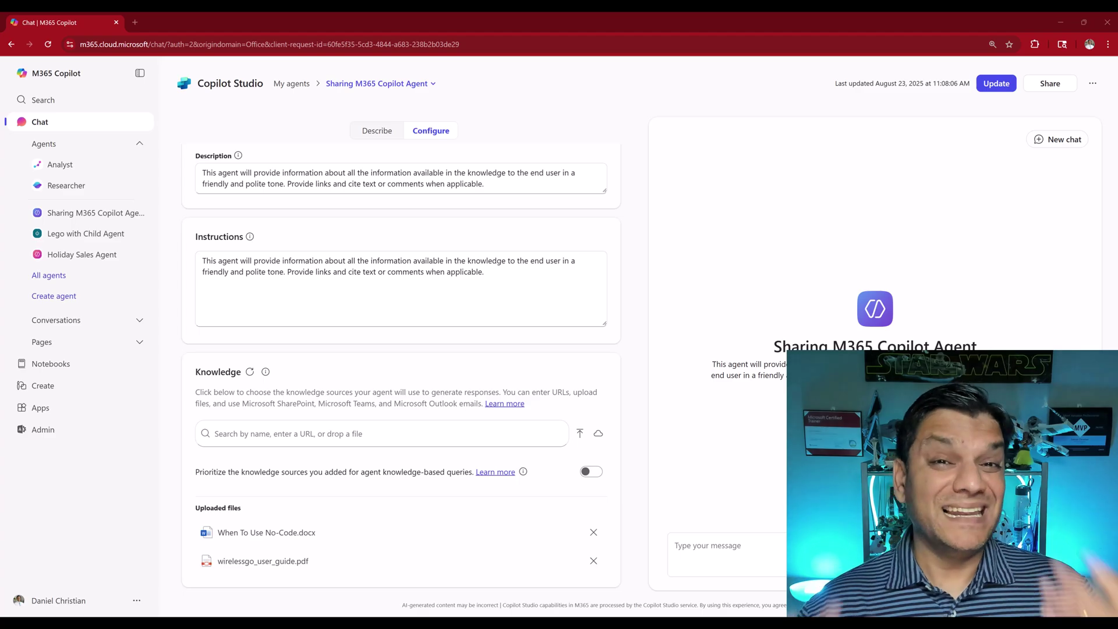
Step: Review the Sharing M365 Copilot Agent's instructions, uploaded files and sharing settings in the licensed user's window
{"action": "scroll", "coordinate": [410, 428], "scroll_direction": "up", "scroll_amount": 3}
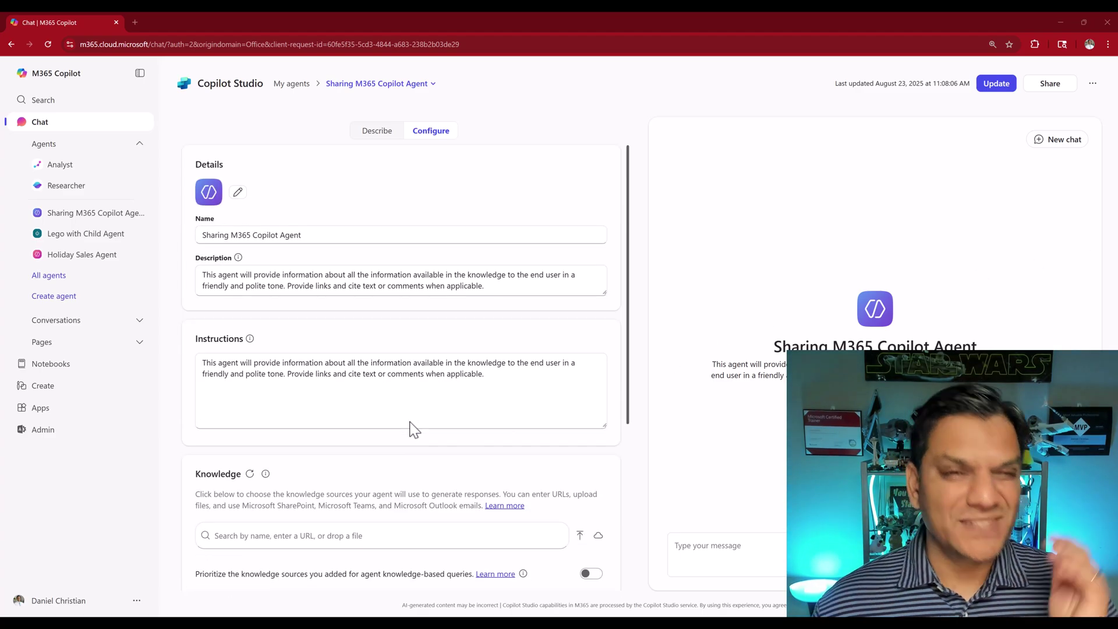
{"action": "scroll", "coordinate": [411, 429], "scroll_direction": "down", "scroll_amount": 7}
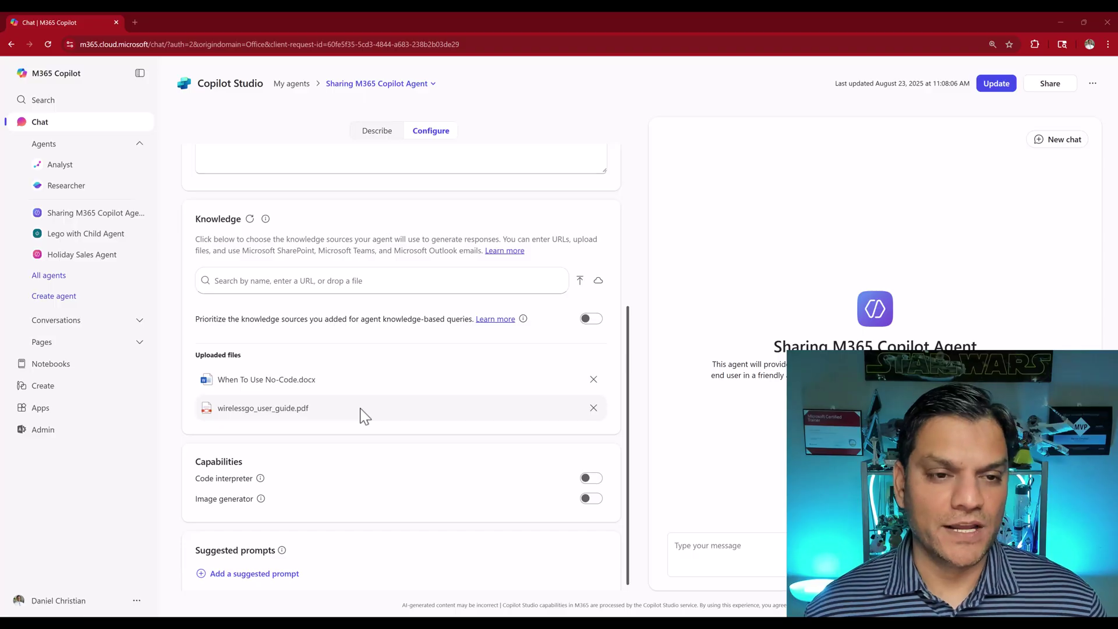
{"action": "left_click", "coordinate": [1066, 91]}
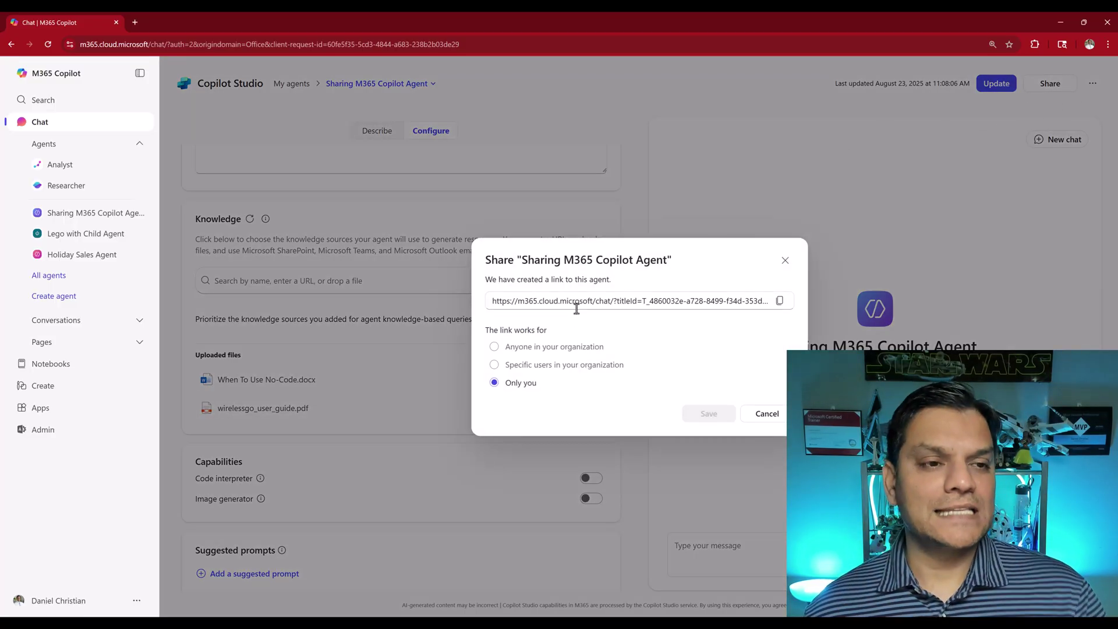
{"action": "left_click", "coordinate": [766, 415]}
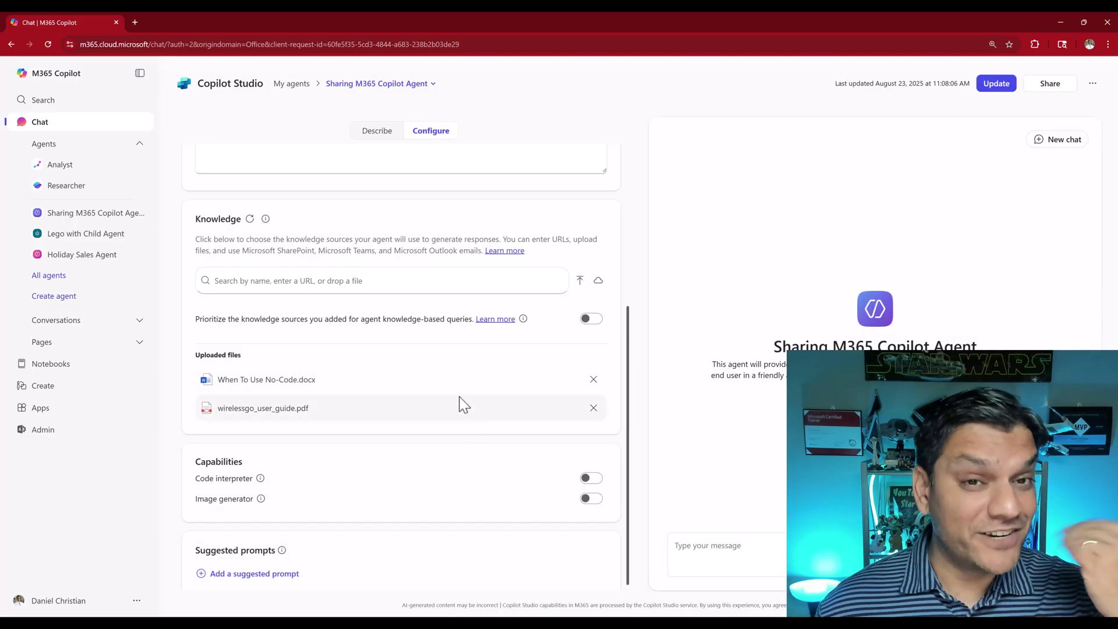
Step: Open the uploaded When To Use No-Code.docx from its copied link in a new tab and view the document's editing modes
{"action": "right_click", "coordinate": [312, 384]}
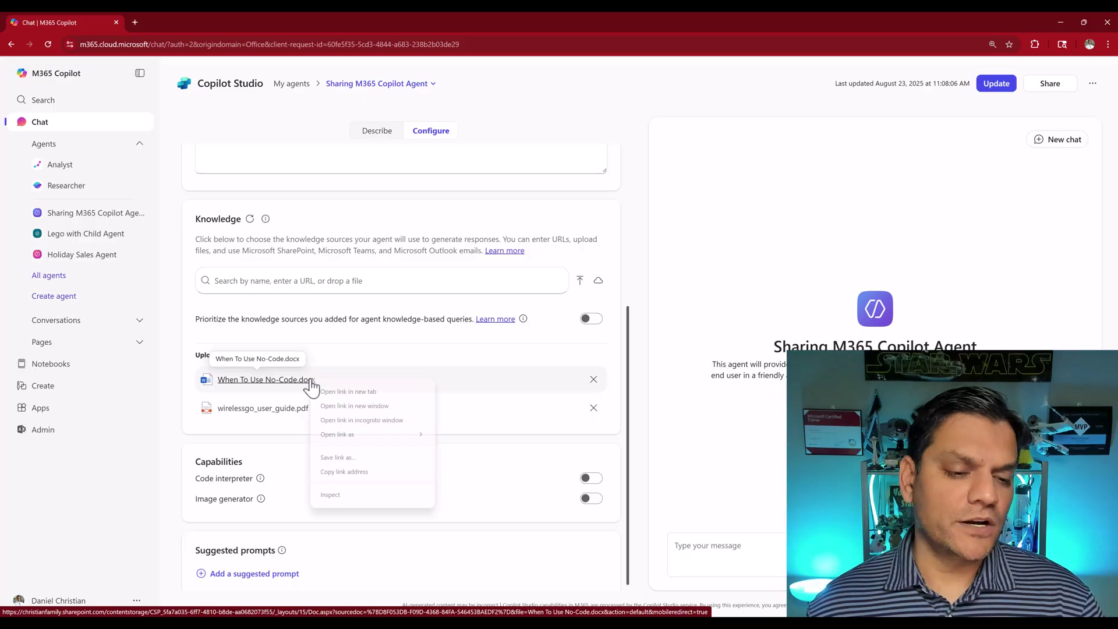
{"action": "left_click", "coordinate": [344, 471]}
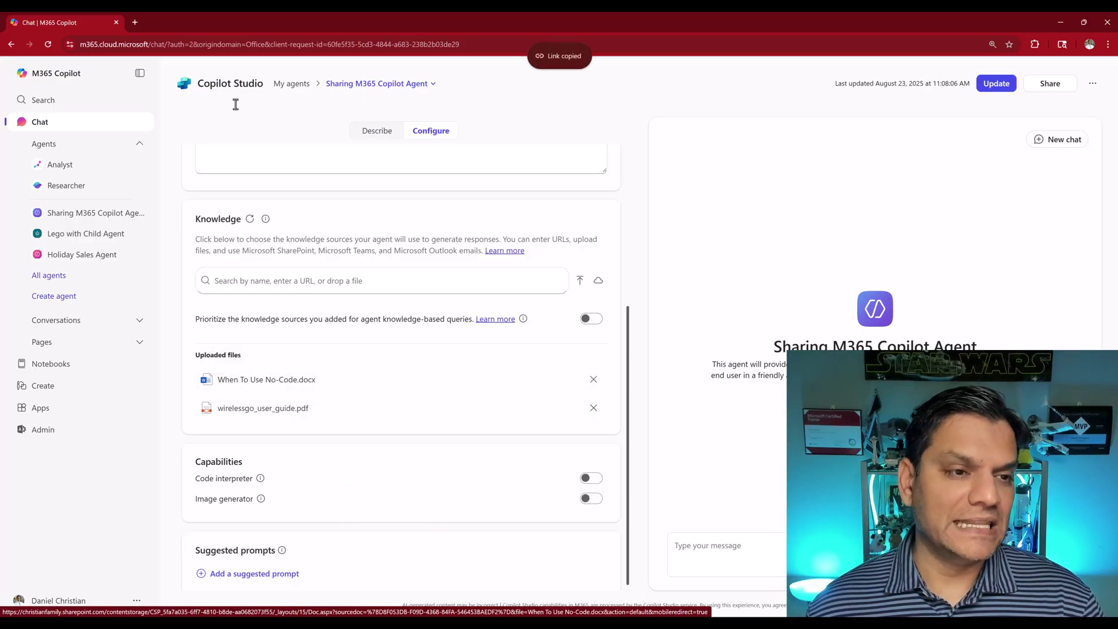
{"action": "left_click", "coordinate": [135, 23]}
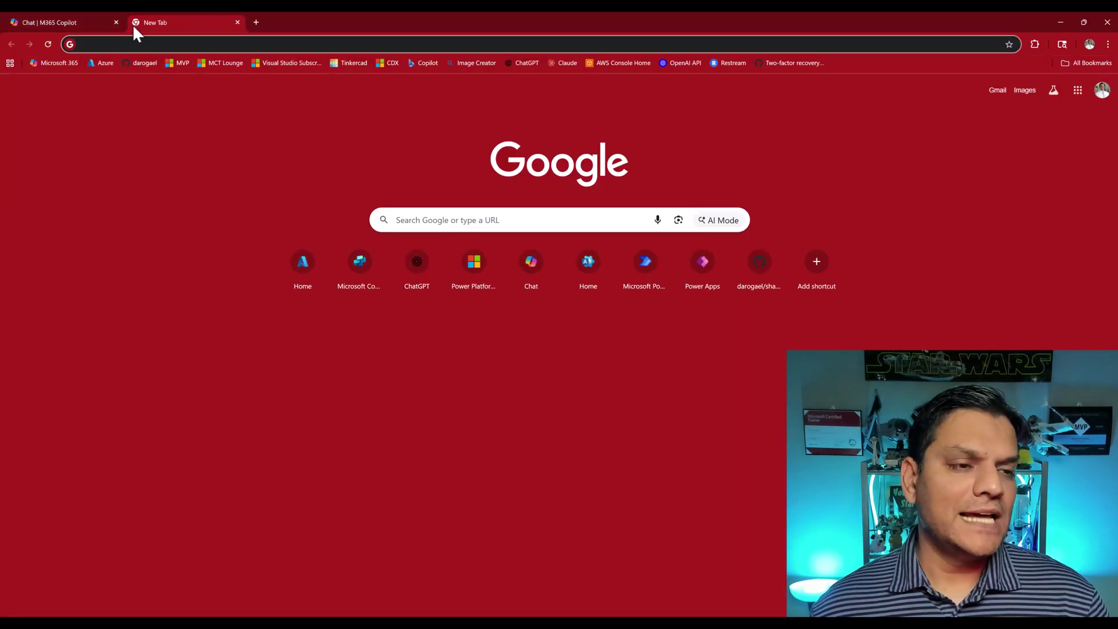
{"action": "key", "text": "ctrl+v"}
{"action": "key", "text": "Return"}
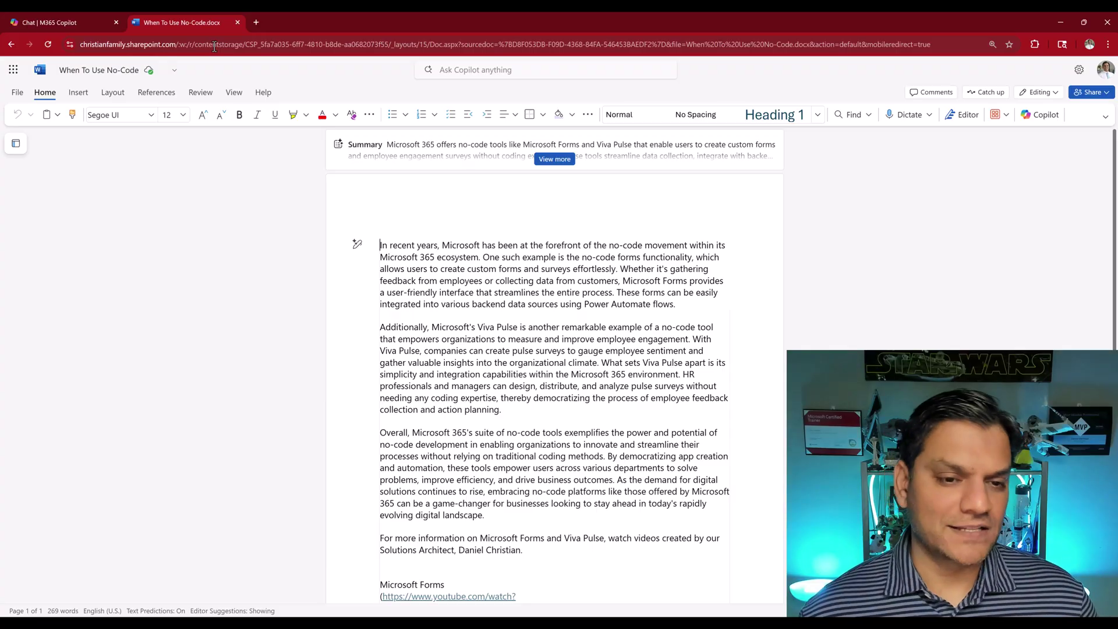
{"action": "left_click", "coordinate": [1042, 93]}
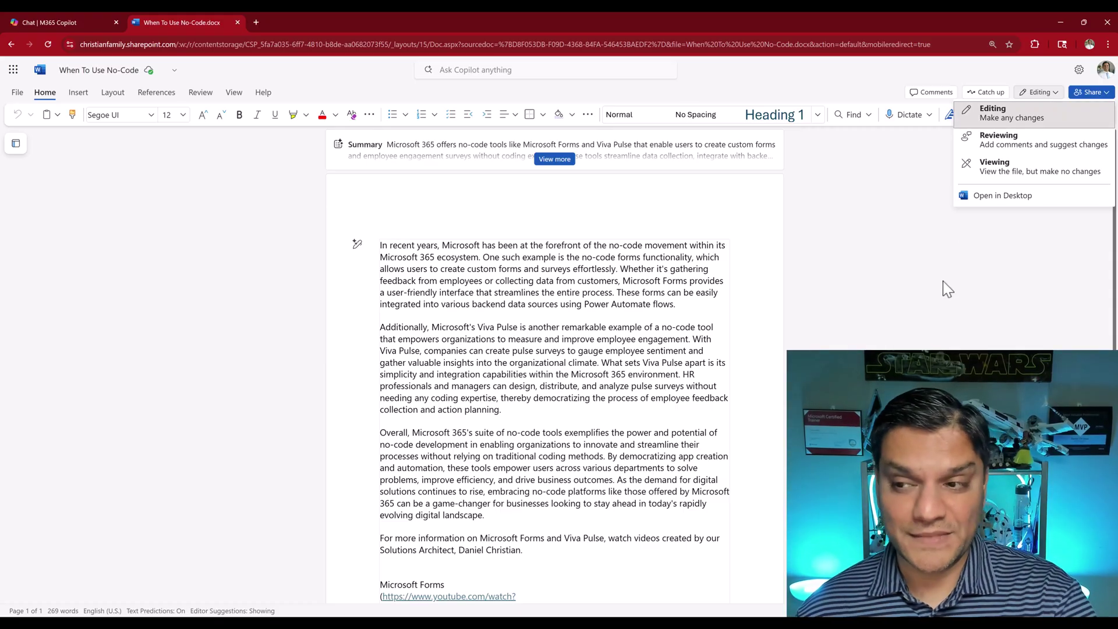
{"action": "left_click", "coordinate": [935, 304]}
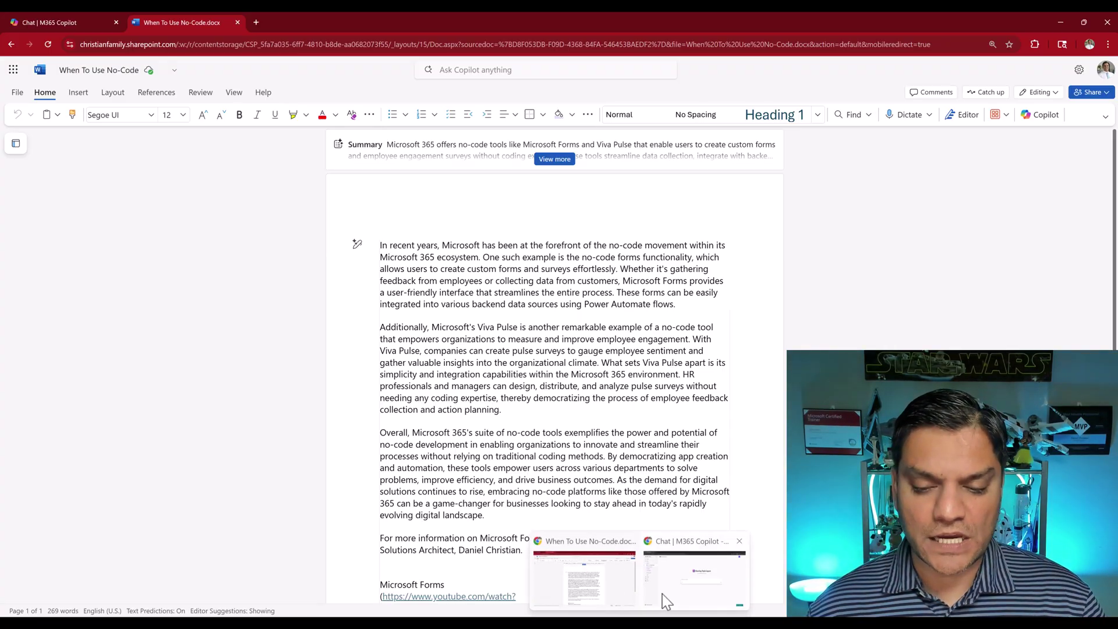
Step: Switch to the pay-as-you-go user's window and open the copied When To Use No-Code.docx link in a new tab
{"action": "left_click", "coordinate": [664, 602]}
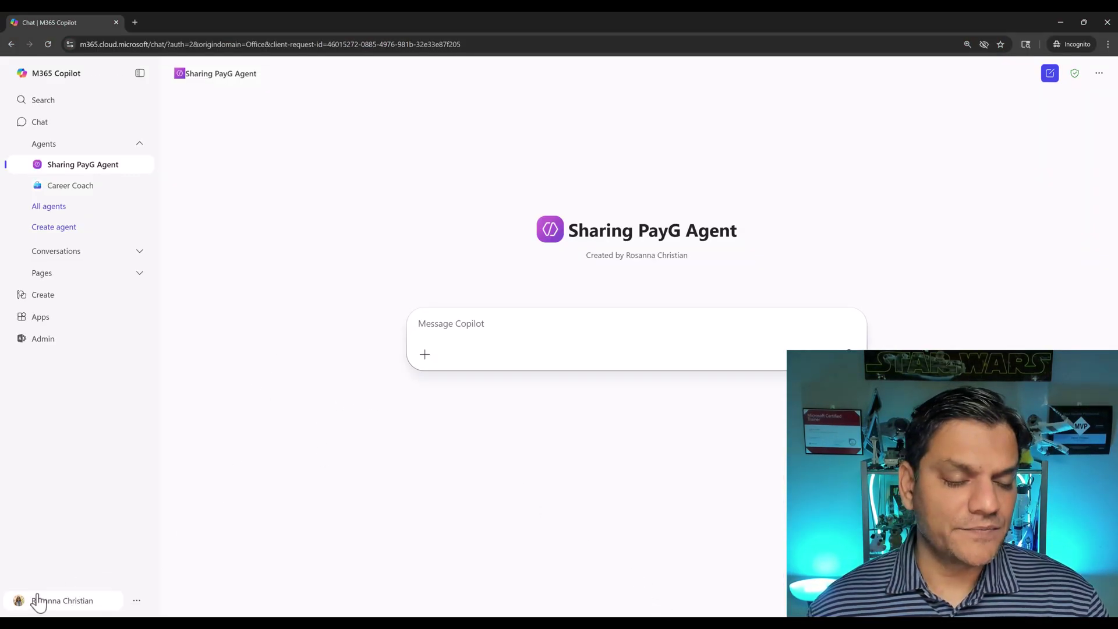
{"action": "left_click", "coordinate": [136, 23]}
{"action": "key", "text": "ctrl+v"}
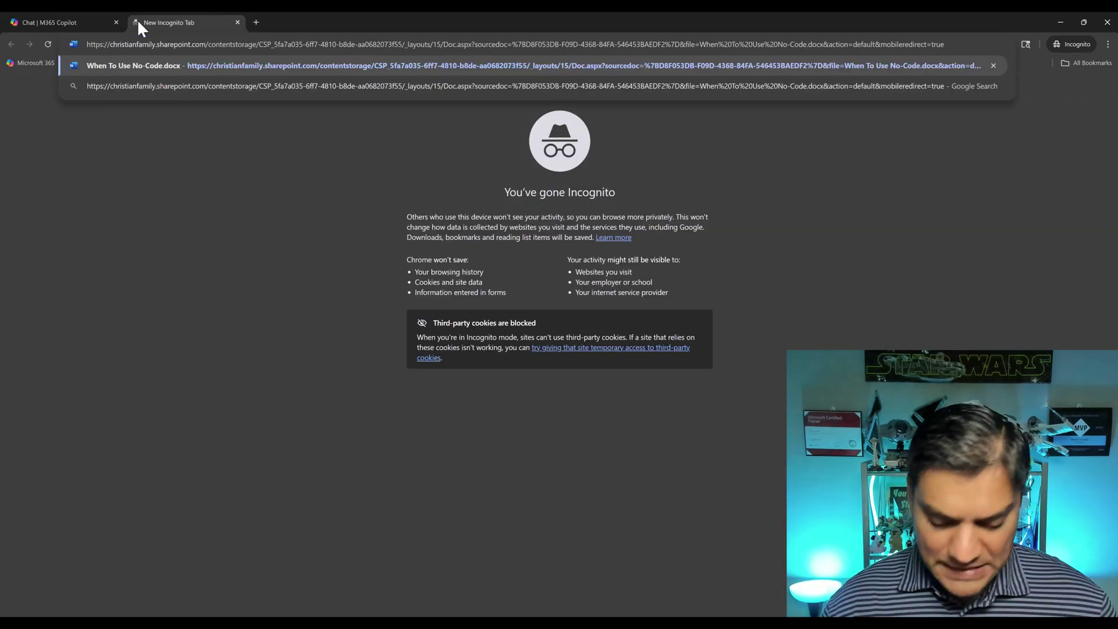
{"action": "key", "text": "Return"}
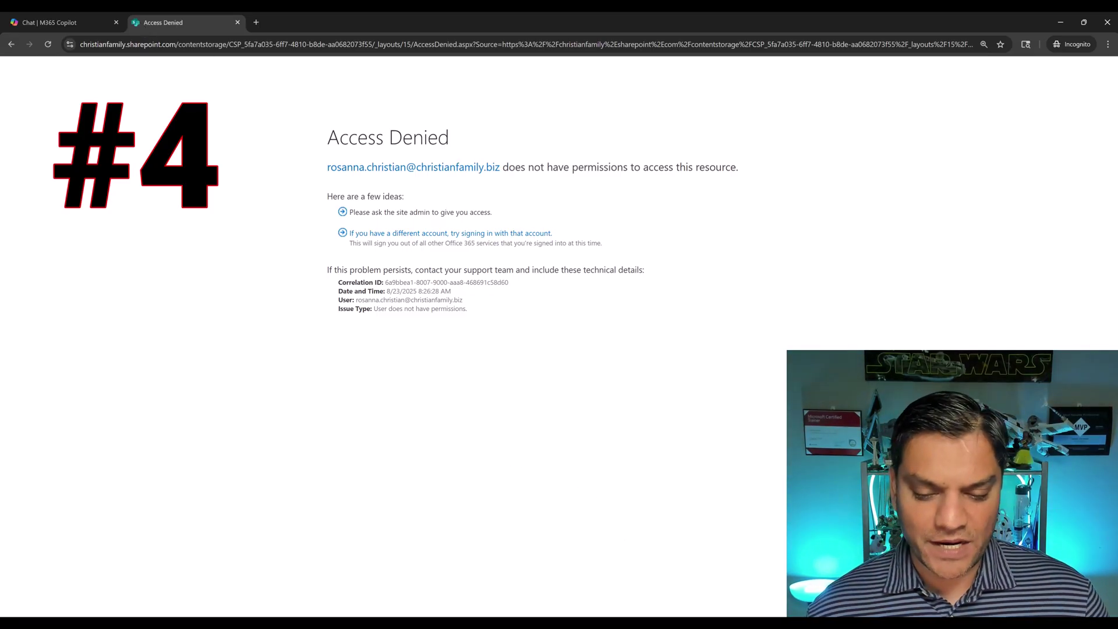
Step: Return to the licensed user's When To Use No-Code document and view its editing modes again
{"action": "mouse_move", "coordinate": [639, 622]}
{"action": "left_click", "coordinate": [593, 589]}
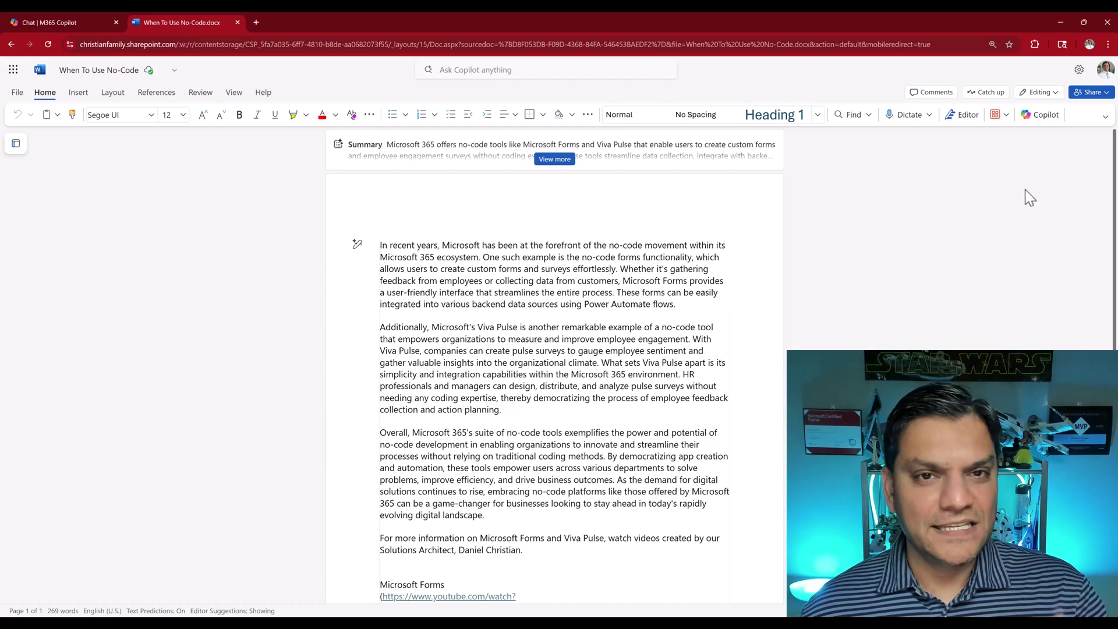
{"action": "left_click", "coordinate": [1041, 99]}
{"action": "left_click", "coordinate": [992, 316]}
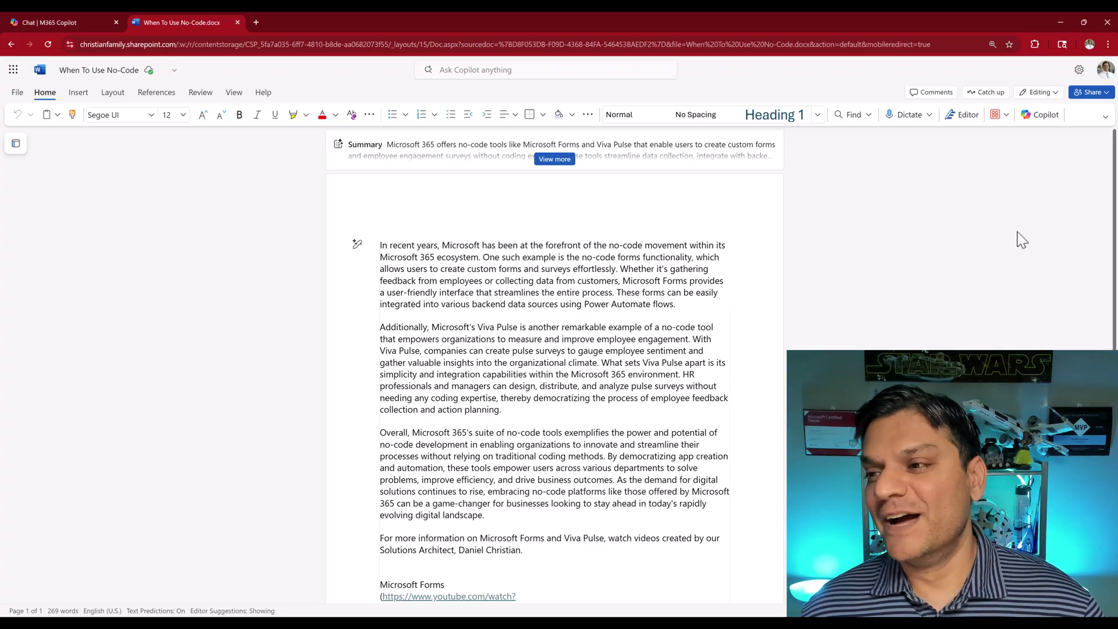
Step: Address the document's sharing form to the pay-as-you-go user, view the permission options, and copy the sharing link
{"action": "left_click", "coordinate": [1092, 93]}
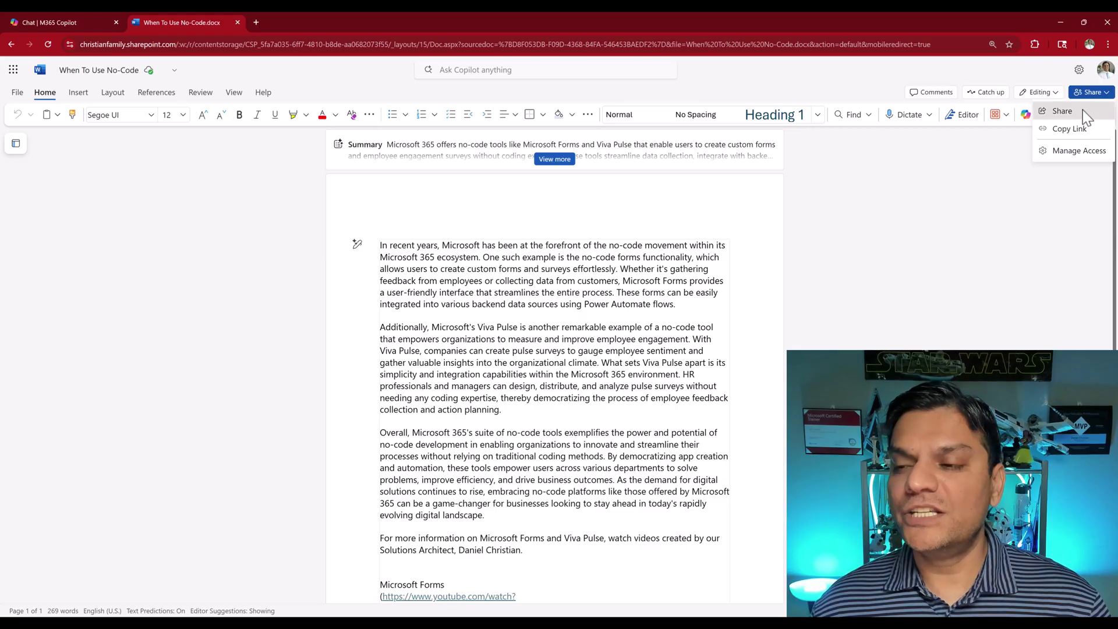
{"action": "left_click", "coordinate": [1062, 111]}
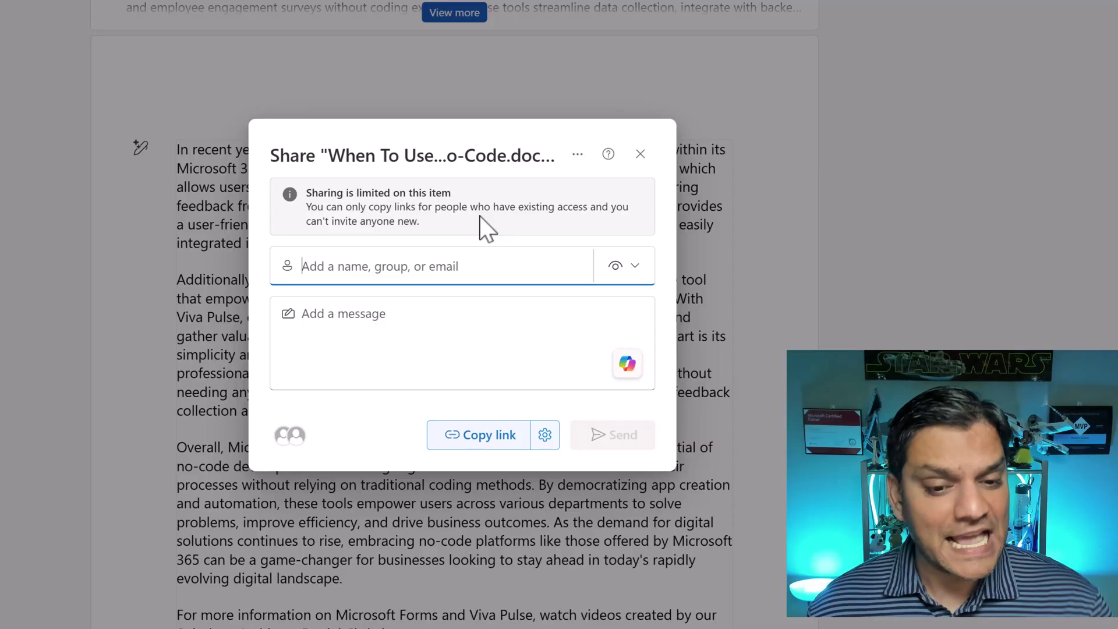
{"action": "left_click", "coordinate": [473, 275]}
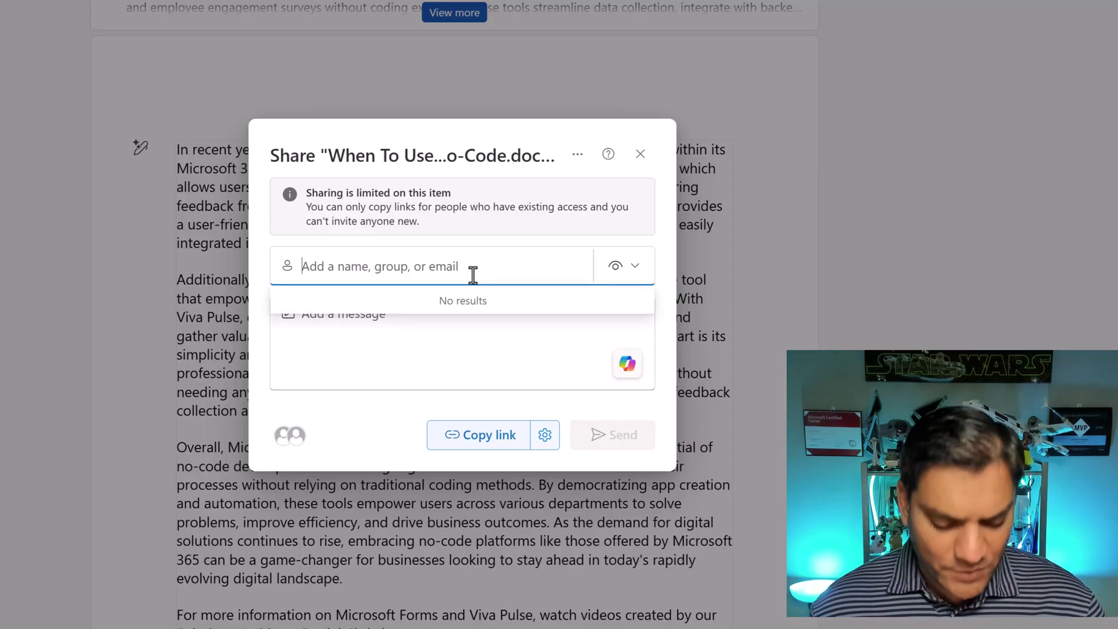
{"action": "type", "text": "rosanna"}
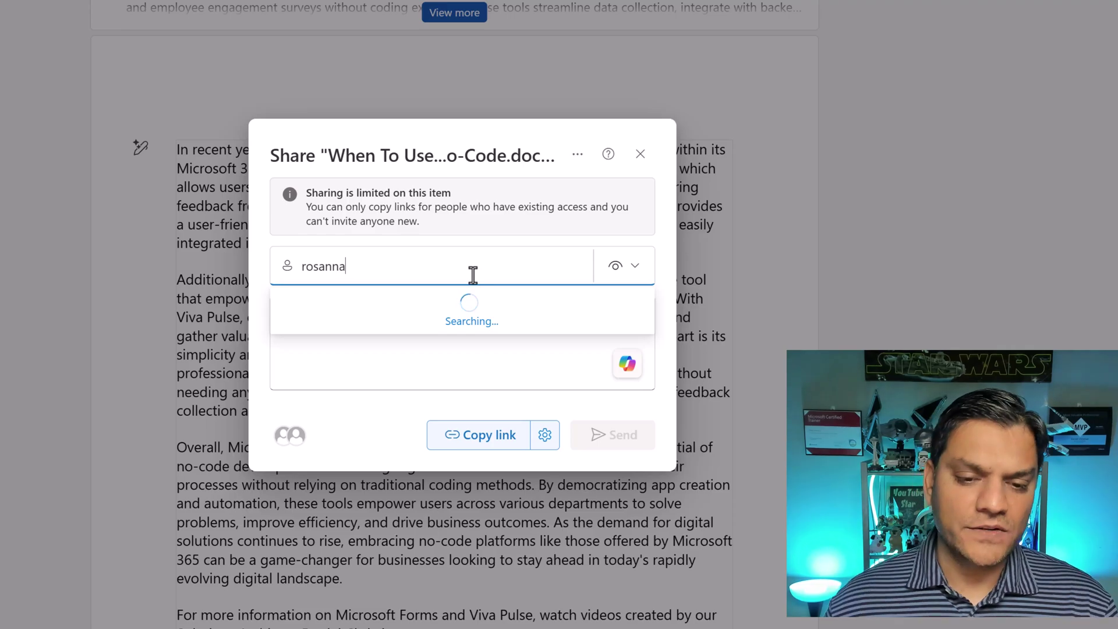
{"action": "left_click", "coordinate": [425, 313]}
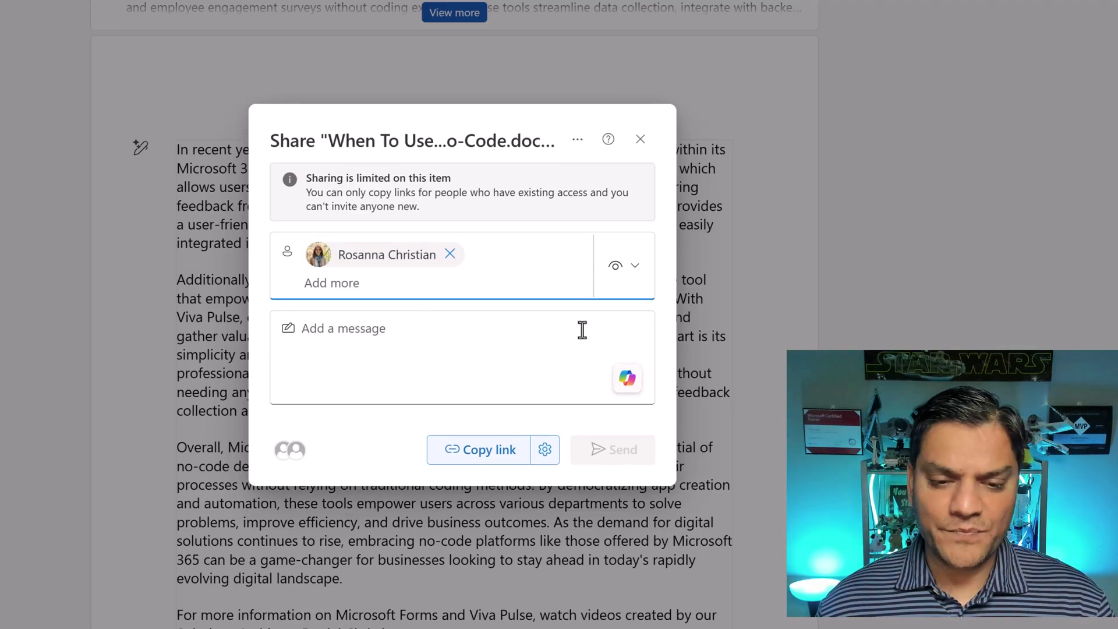
{"action": "left_click", "coordinate": [634, 274]}
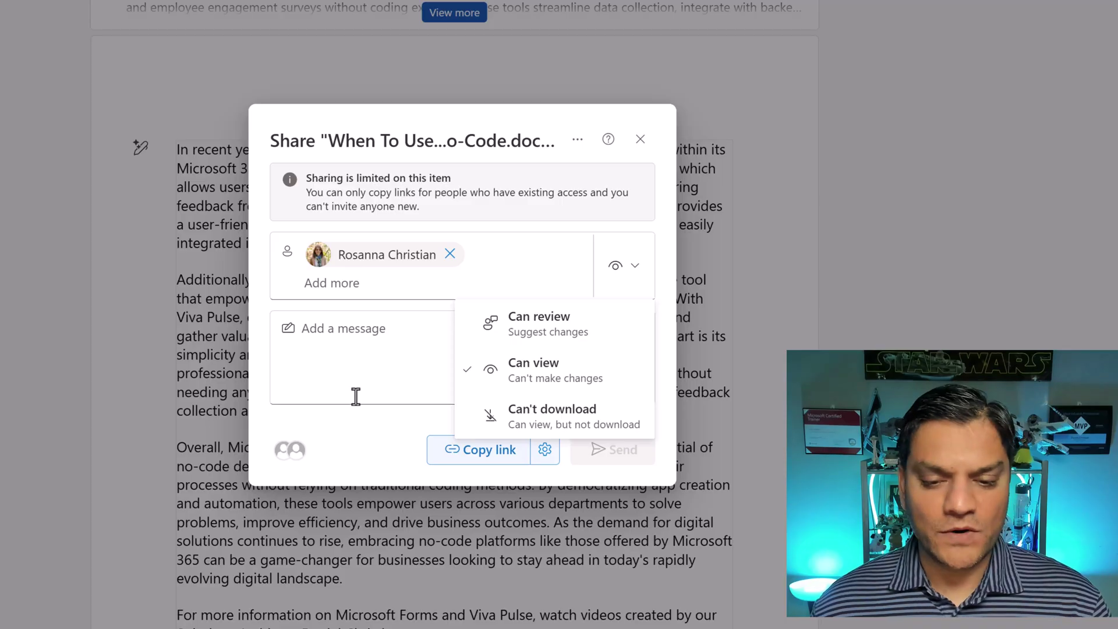
{"action": "left_click", "coordinate": [478, 446]}
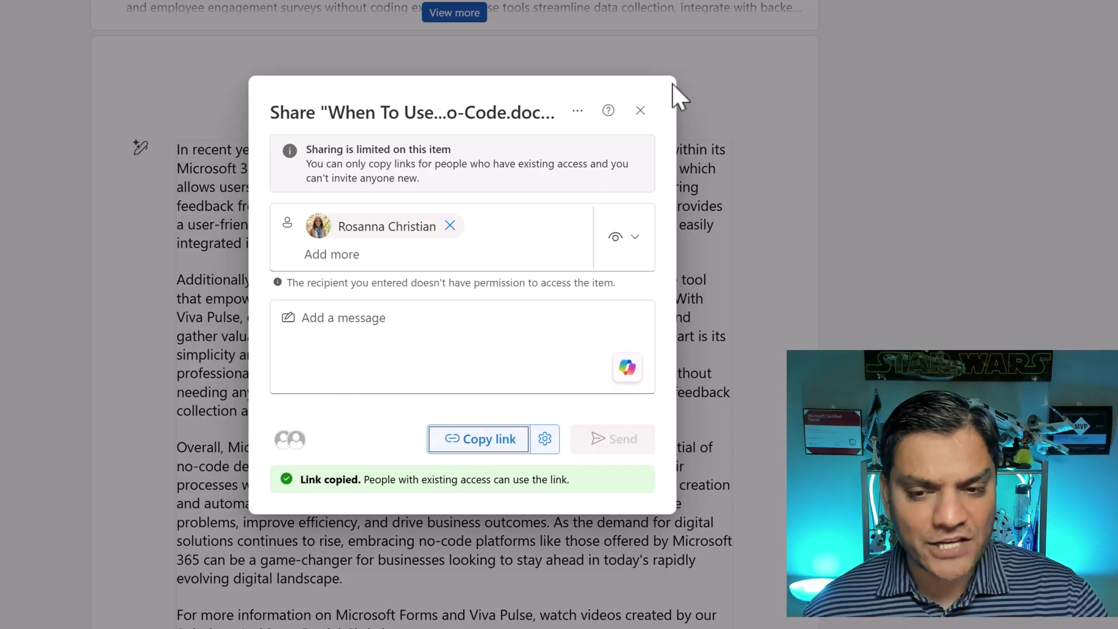
{"action": "left_click", "coordinate": [640, 110]}
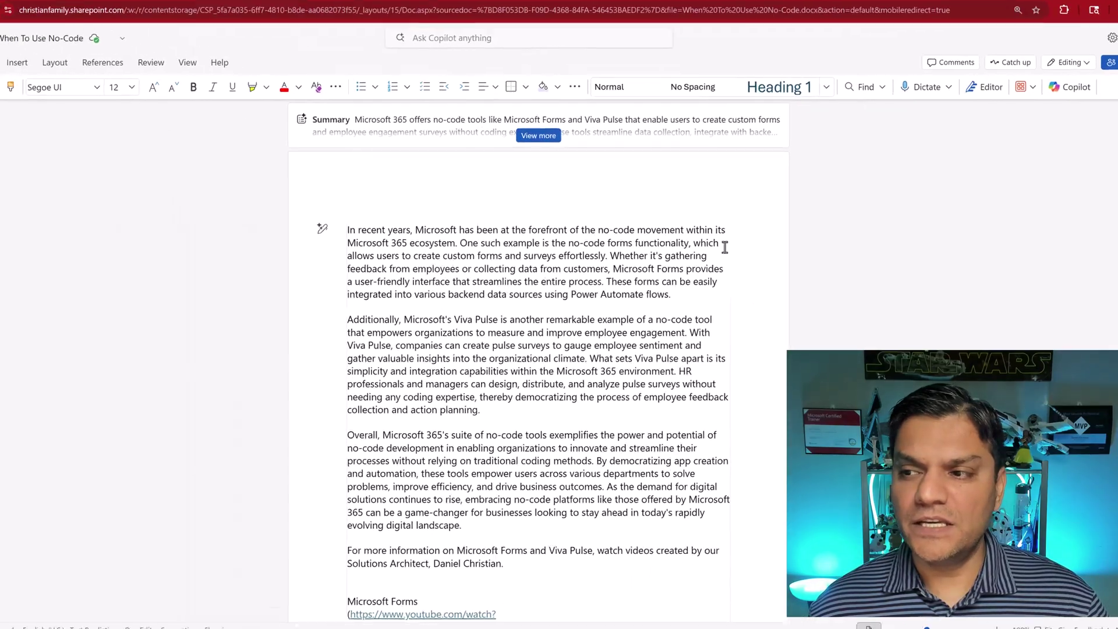
Step: Review the document's sharing form and check which groups have access to it under Manage Access
{"action": "left_click", "coordinate": [1095, 93]}
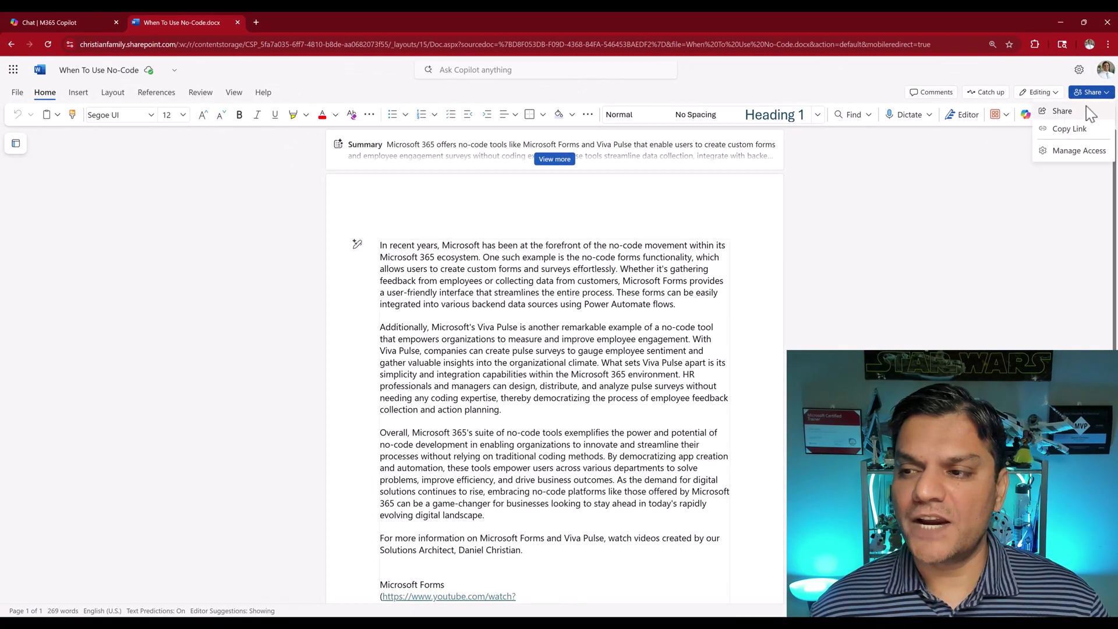
{"action": "left_click", "coordinate": [1062, 111]}
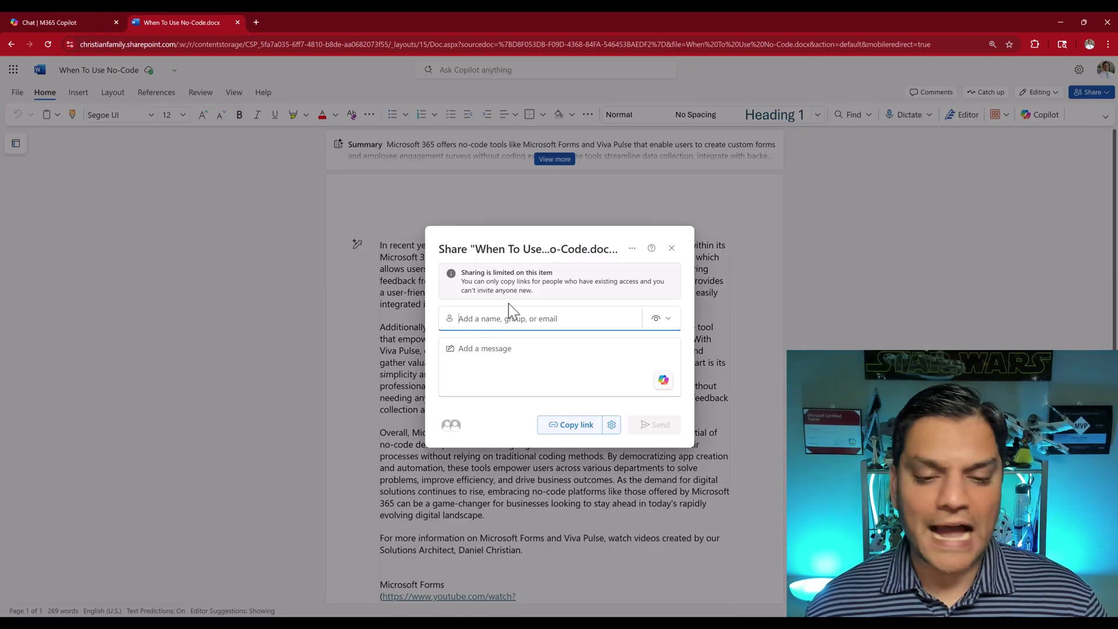
{"action": "left_click", "coordinate": [671, 248]}
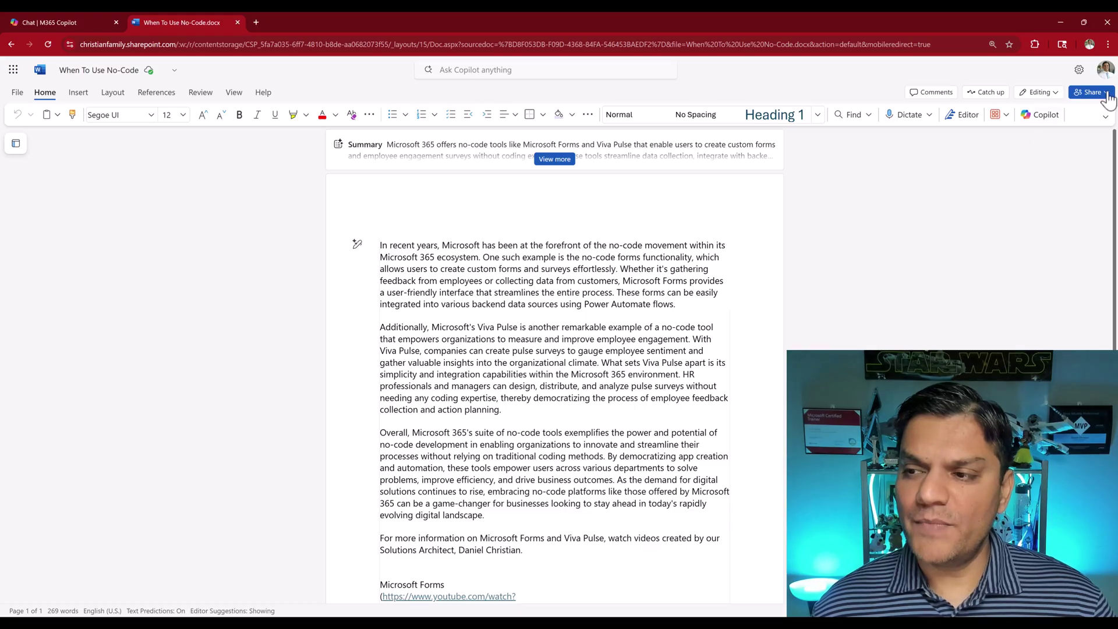
{"action": "left_click", "coordinate": [1092, 92]}
{"action": "left_click", "coordinate": [1074, 155]}
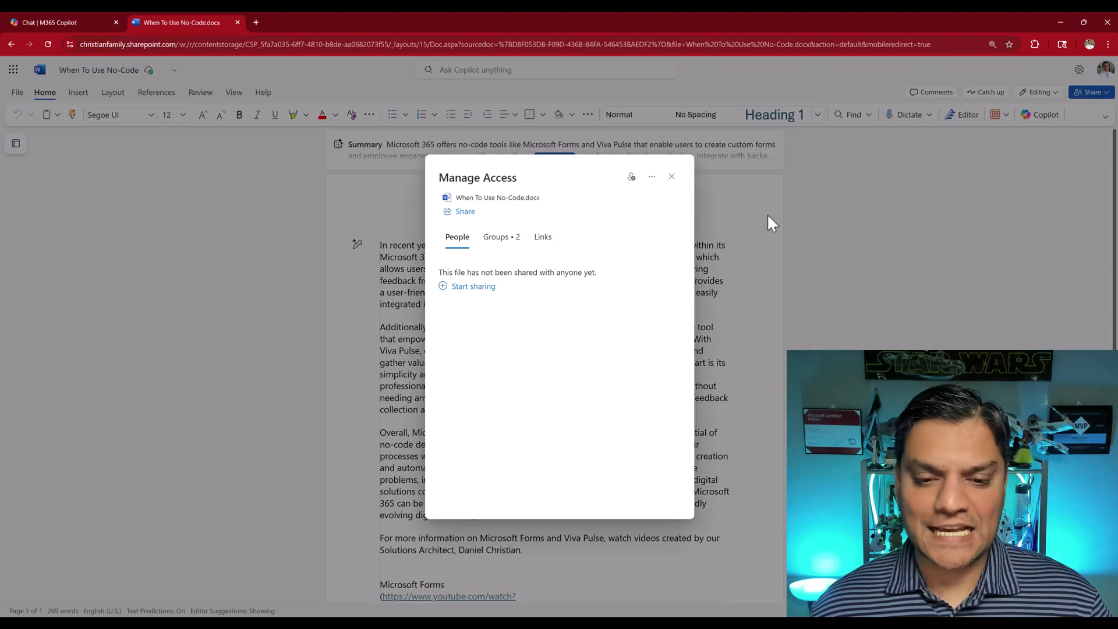
{"action": "left_click", "coordinate": [499, 239]}
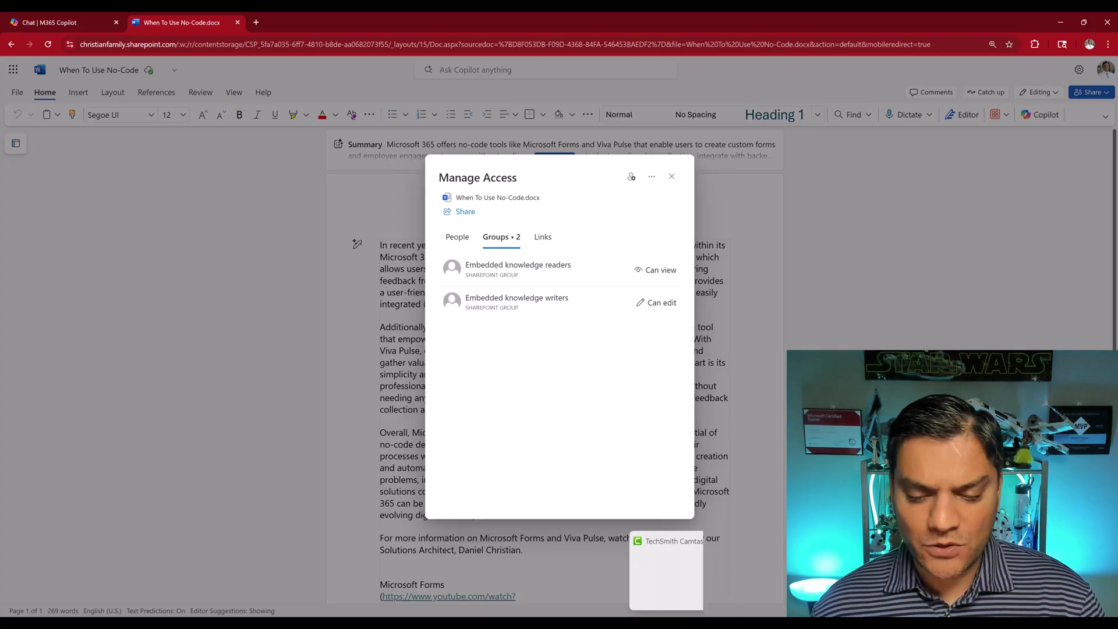
Step: Close the old document tab in the pay-as-you-go user's window and open the copied sharing link in a new one
{"action": "left_click", "coordinate": [693, 573]}
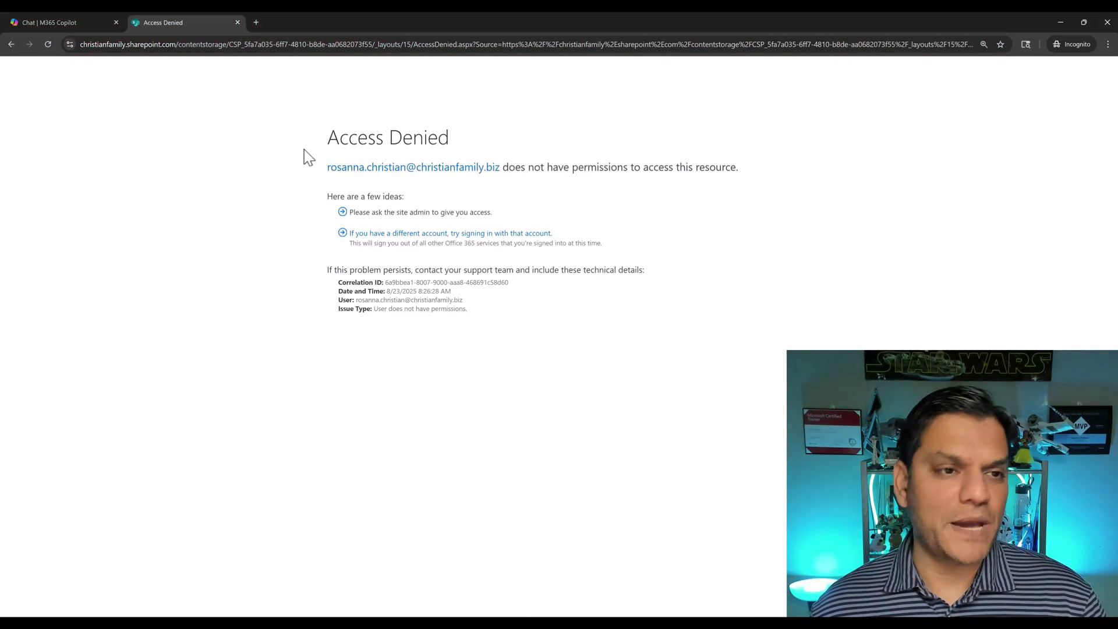
{"action": "left_click", "coordinate": [237, 22]}
{"action": "left_click", "coordinate": [135, 22]}
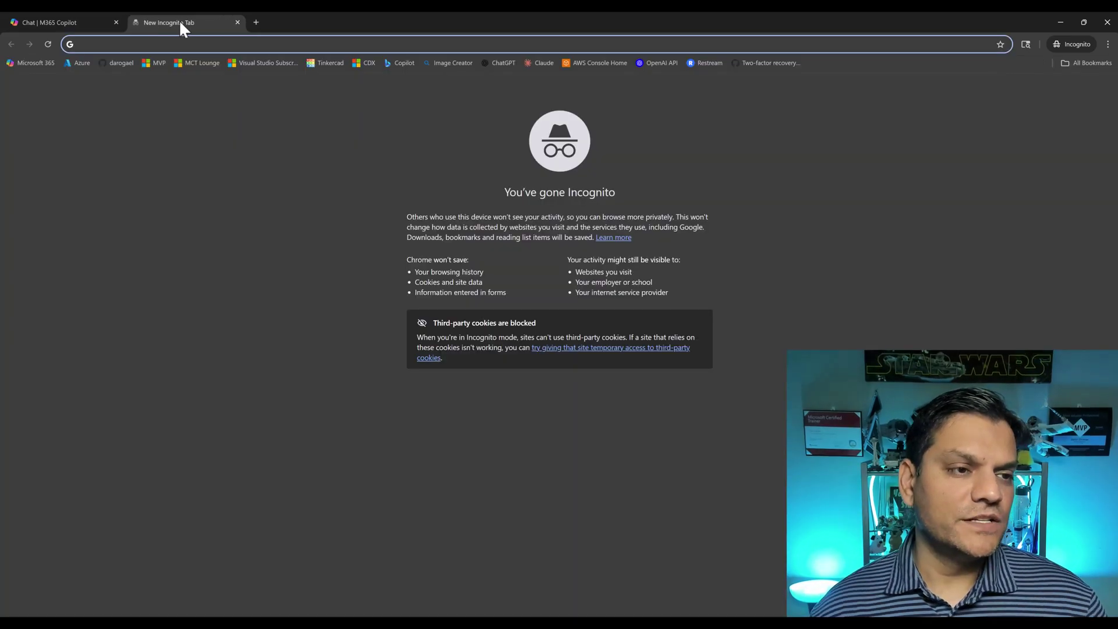
{"action": "key", "text": "ctrl+v"}
{"action": "key", "text": "Return"}
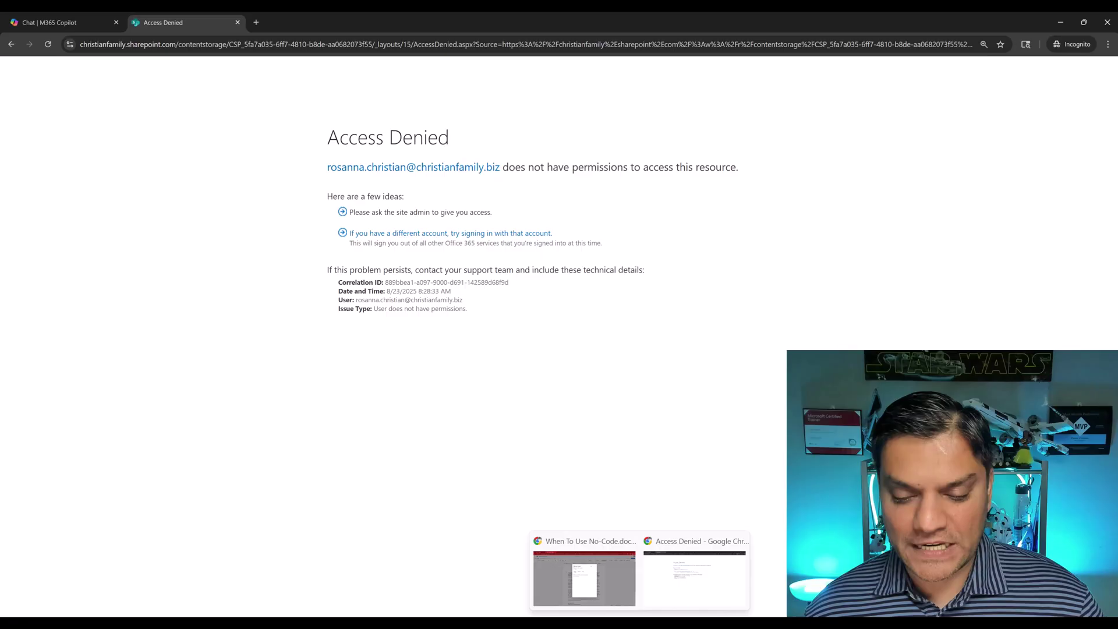
Step: Close the Manage Access dialog and the document's tab in the licensed user's window
{"action": "left_click", "coordinate": [605, 581]}
{"action": "left_click", "coordinate": [670, 178]}
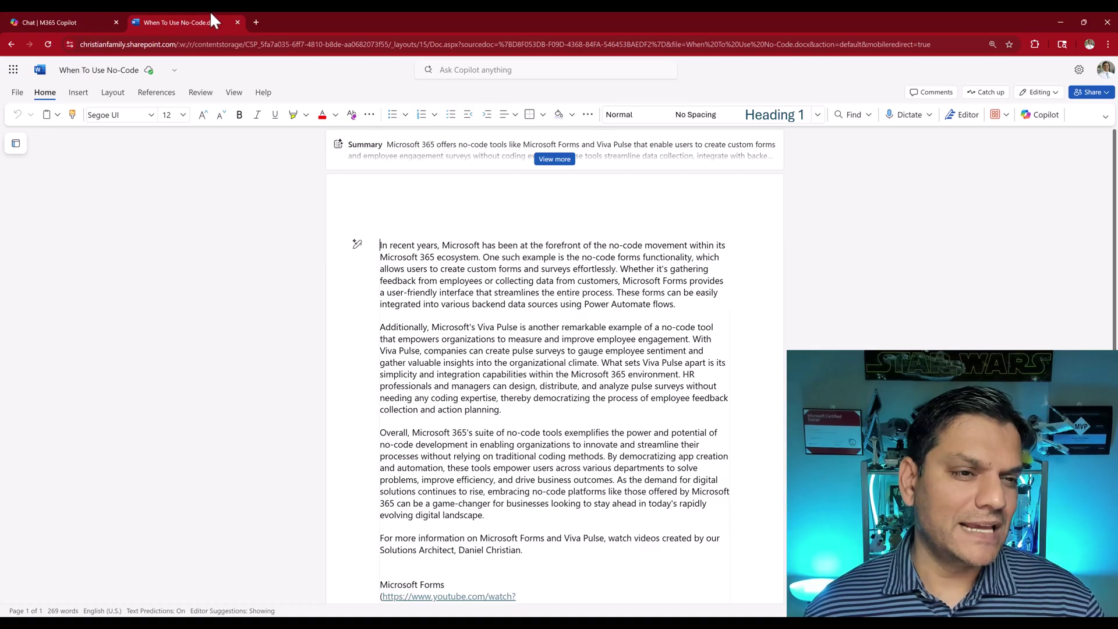
{"action": "left_click", "coordinate": [236, 22]}
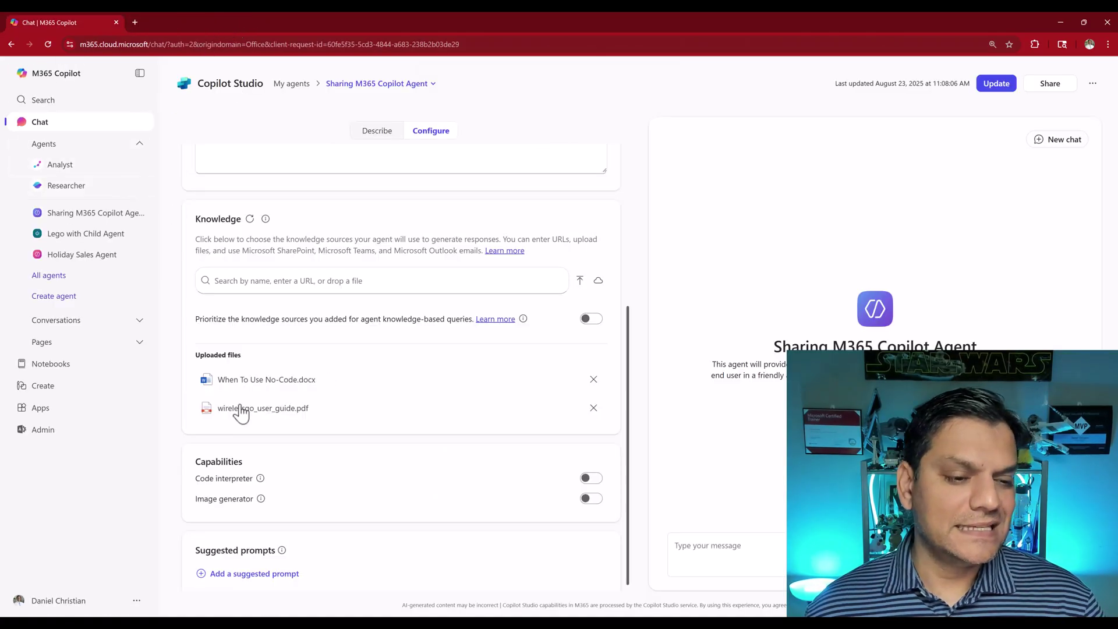
Step: Share the Sharing M365 Copilot Agent with specific users, adding the pay-as-you-go user, and copy the agent's link
{"action": "left_click", "coordinate": [1051, 83]}
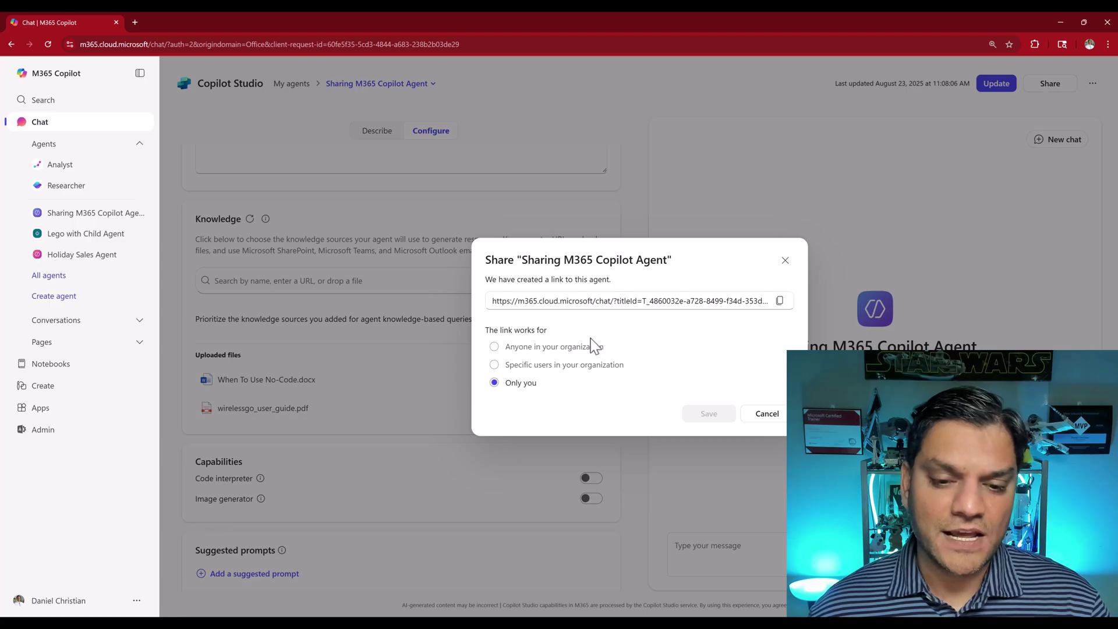
{"action": "left_click", "coordinate": [576, 368]}
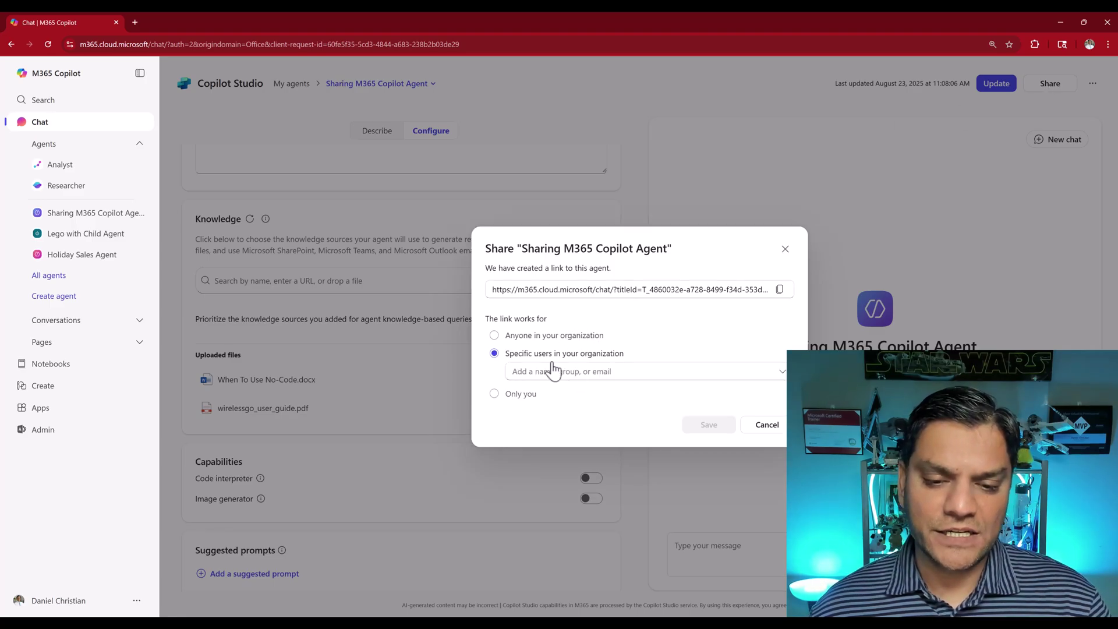
{"action": "left_click", "coordinate": [552, 370]}
{"action": "type", "text": "r"}
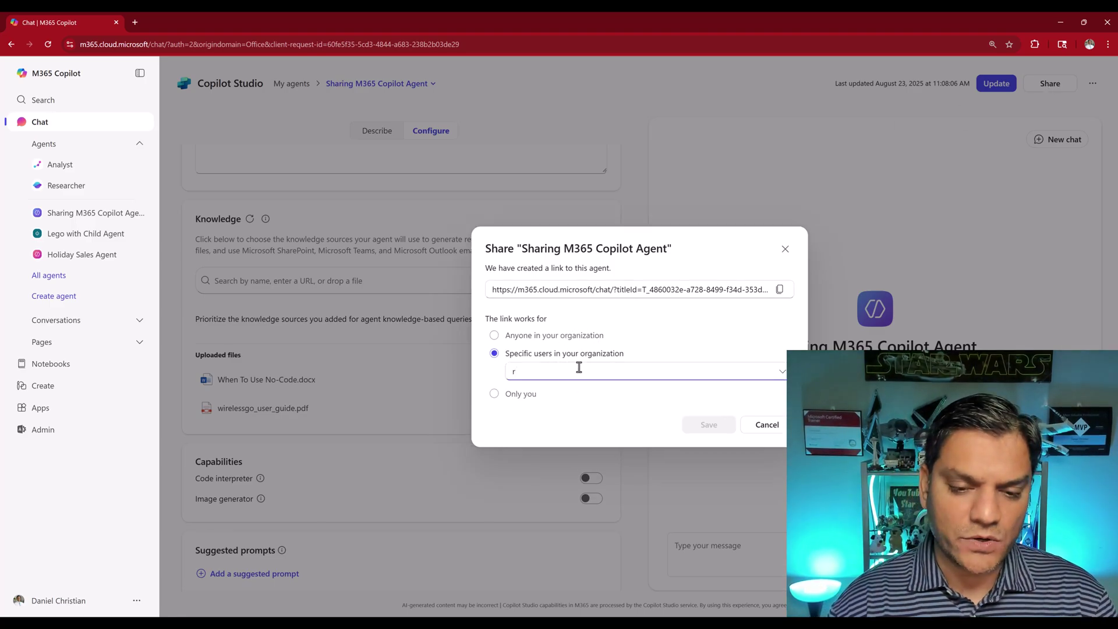
{"action": "type", "text": "osa"}
{"action": "left_click", "coordinate": [611, 398]}
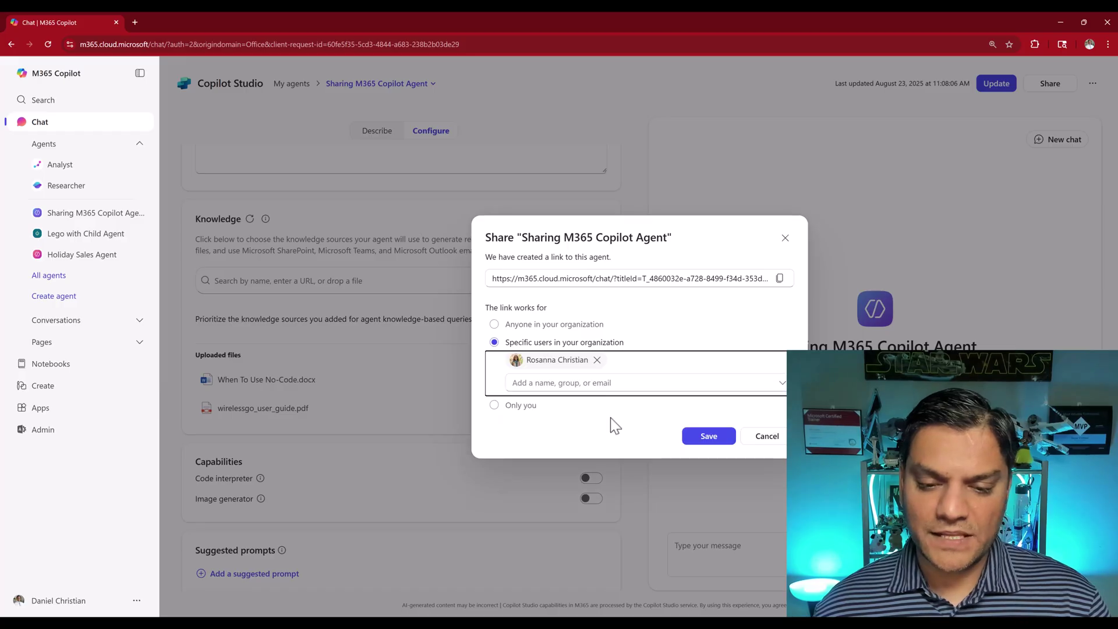
{"action": "left_click", "coordinate": [708, 438]}
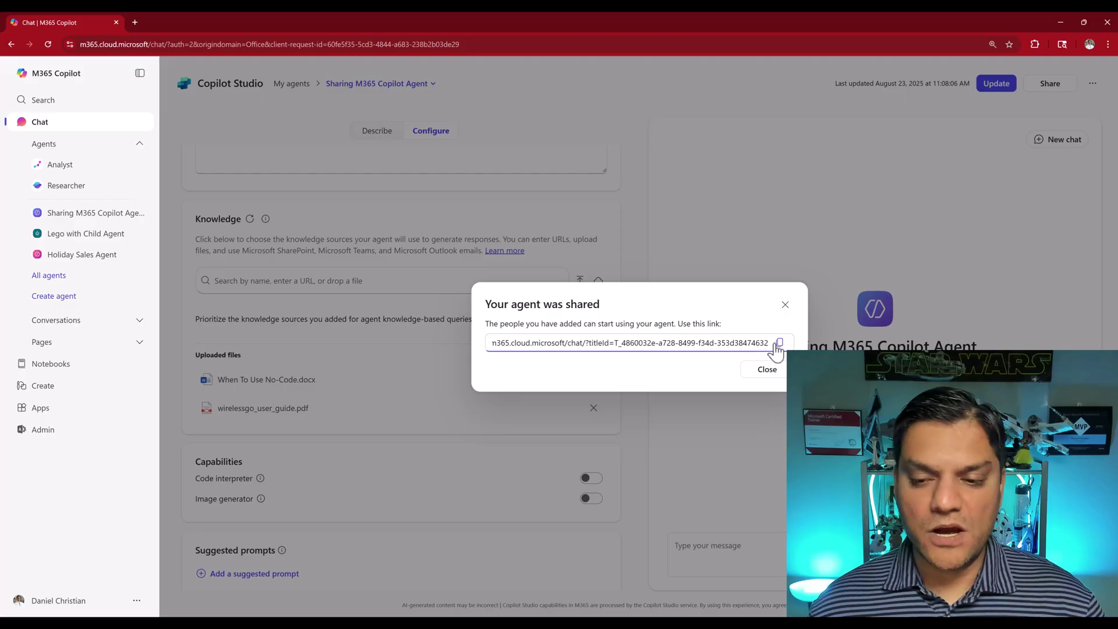
{"action": "left_click", "coordinate": [778, 344]}
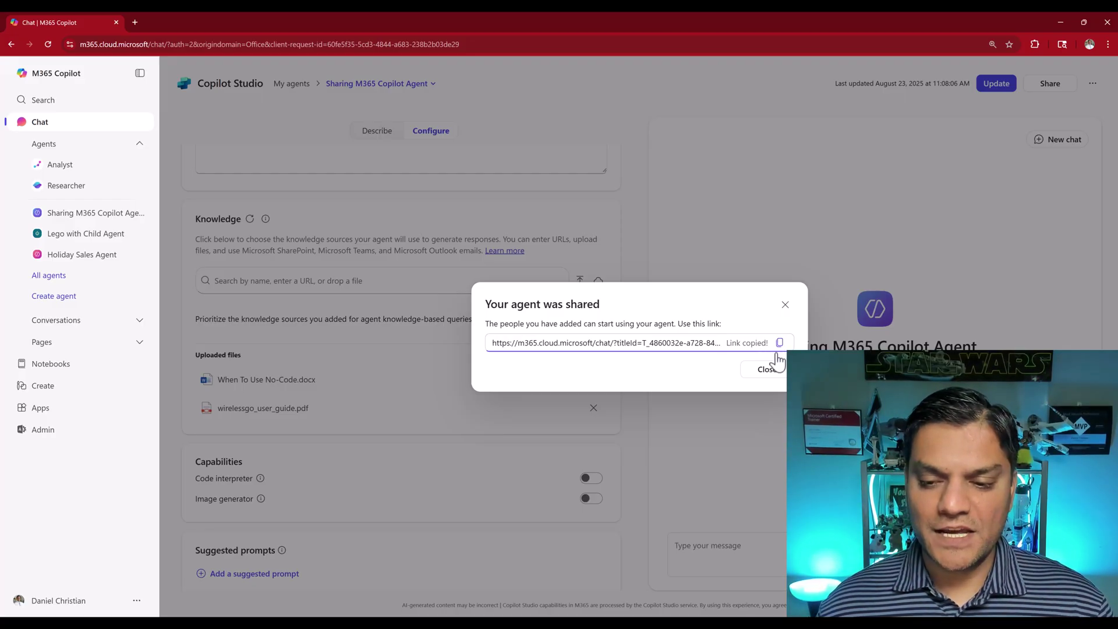
{"action": "left_click", "coordinate": [767, 370]}
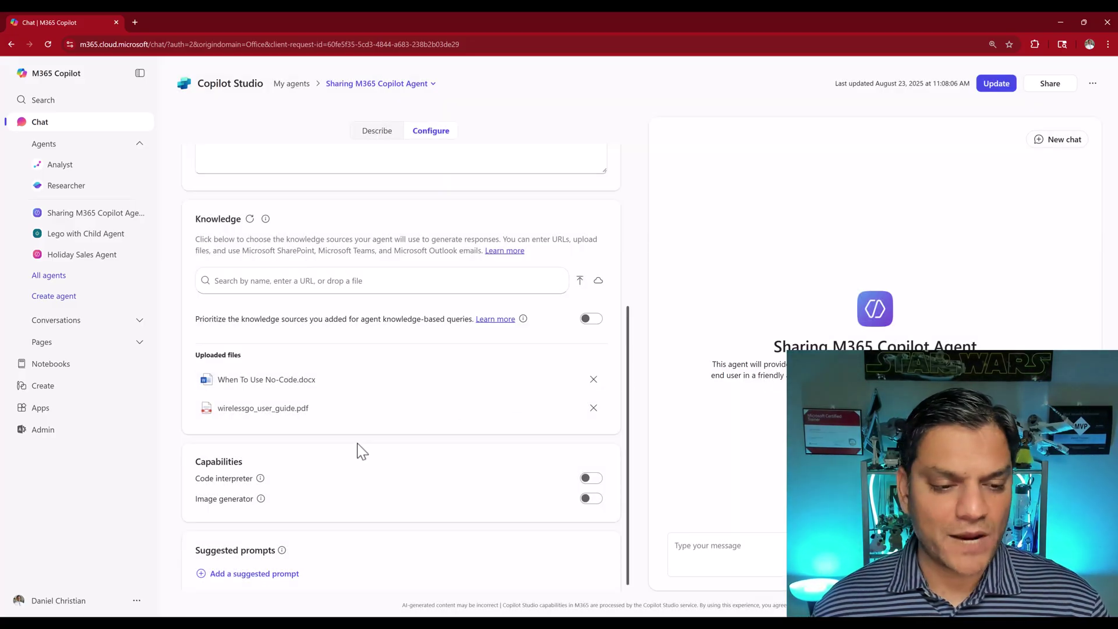
Step: Copy the link address of When To Use No-Code.docx from the agent's uploaded files
{"action": "scroll", "coordinate": [321, 413], "scroll_direction": "down", "scroll_amount": 1}
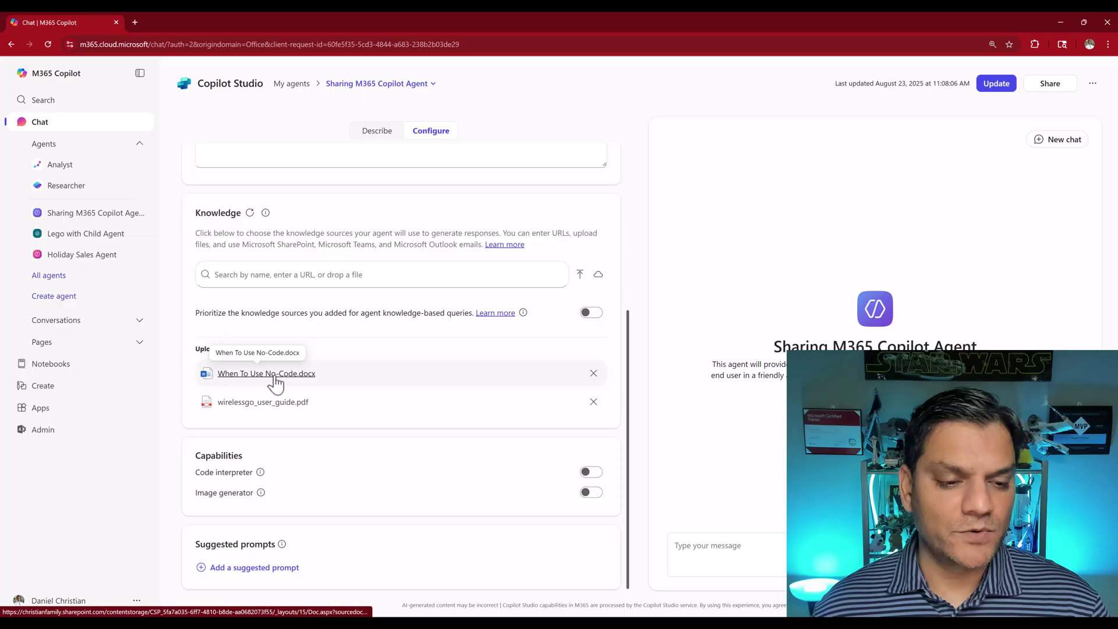
{"action": "right_click", "coordinate": [273, 379]}
{"action": "left_click", "coordinate": [310, 466]}
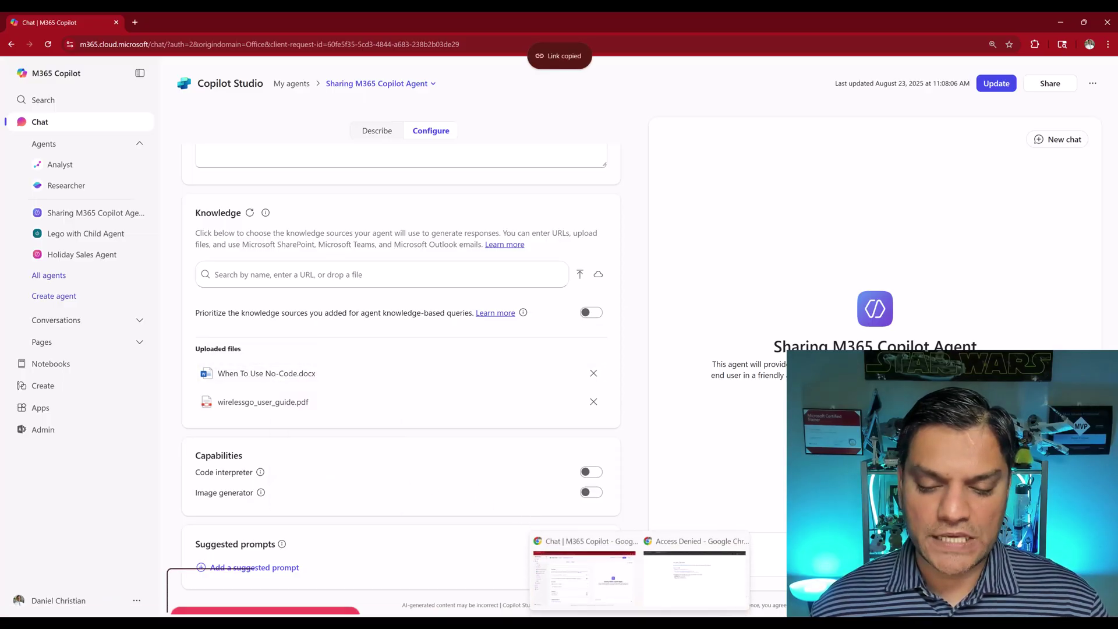
Step: Replace the old document tab in the pay-as-you-go user's window with a new tab opening the copied file link
{"action": "left_click", "coordinate": [652, 598]}
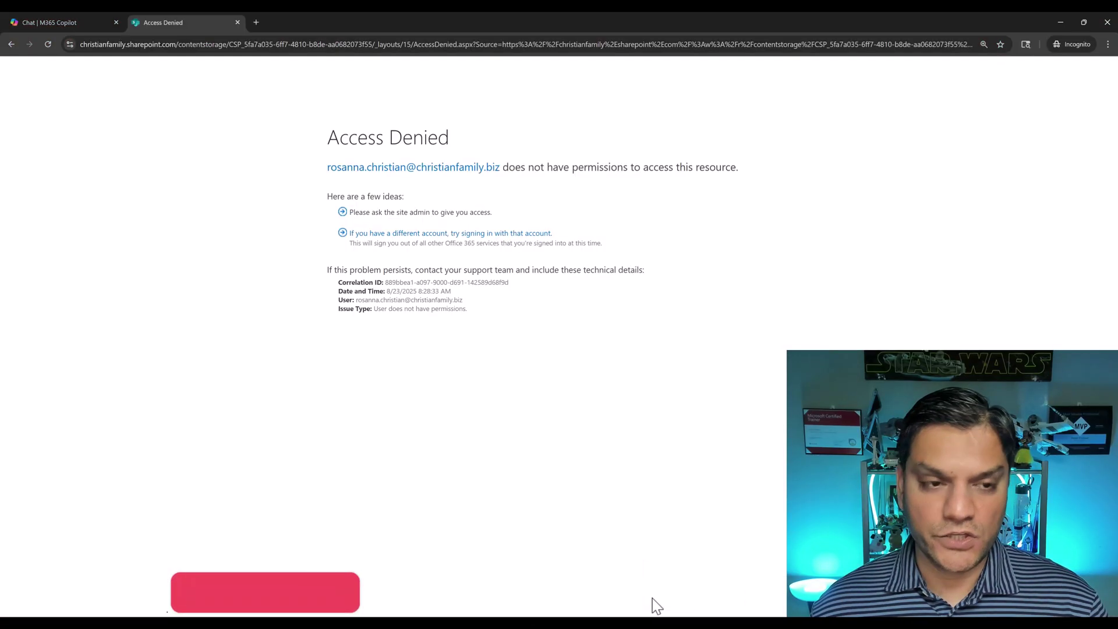
{"action": "left_click", "coordinate": [237, 22]}
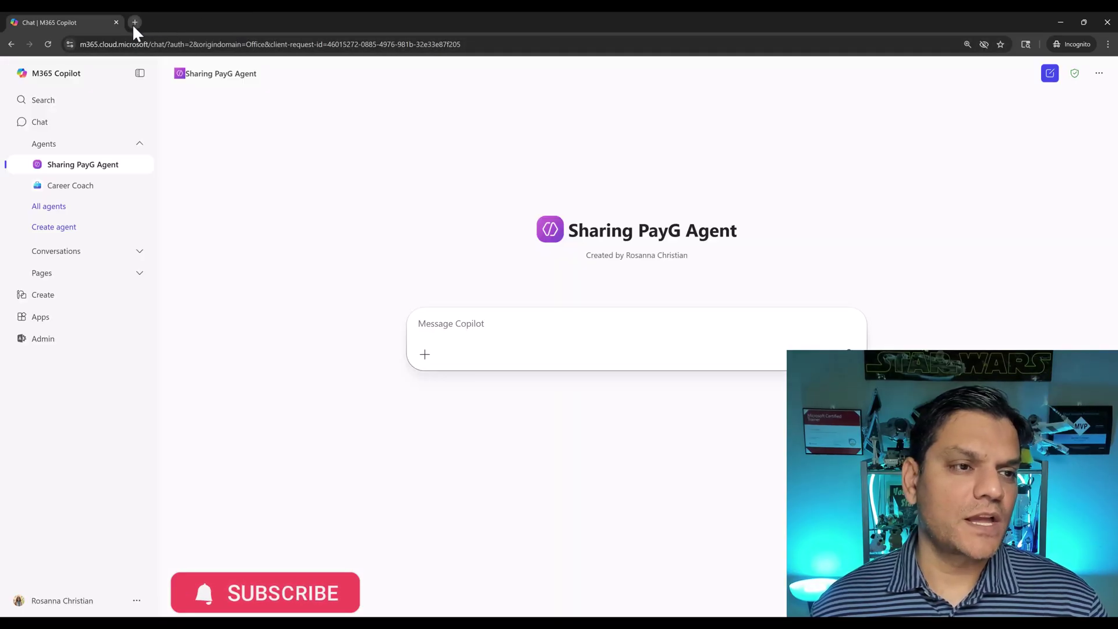
{"action": "left_click", "coordinate": [132, 23]}
{"action": "key", "text": "ctrl+v"}
{"action": "key", "text": "Return"}
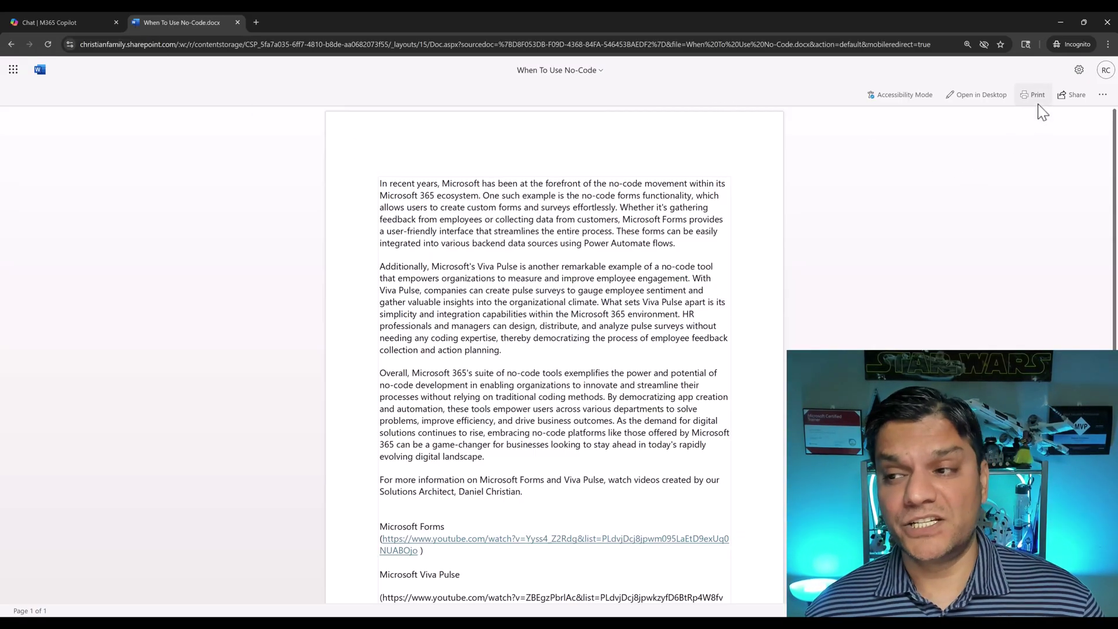
Step: Open the document's sharing form as the pay-as-you-go user and view the available permission options
{"action": "left_click", "coordinate": [1056, 105]}
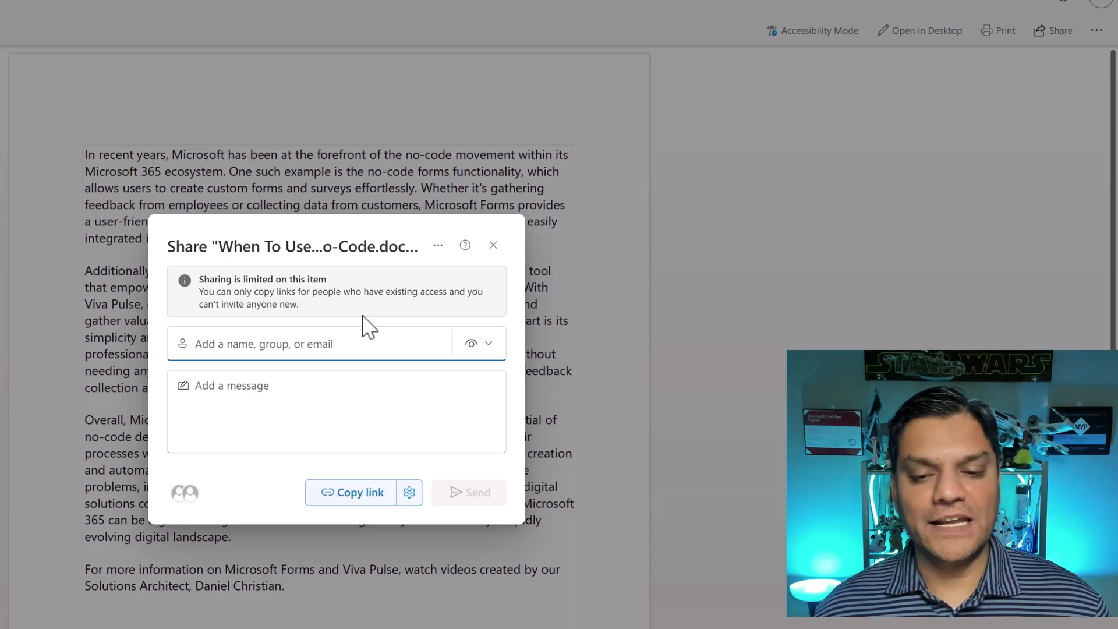
{"action": "left_click", "coordinate": [470, 345]}
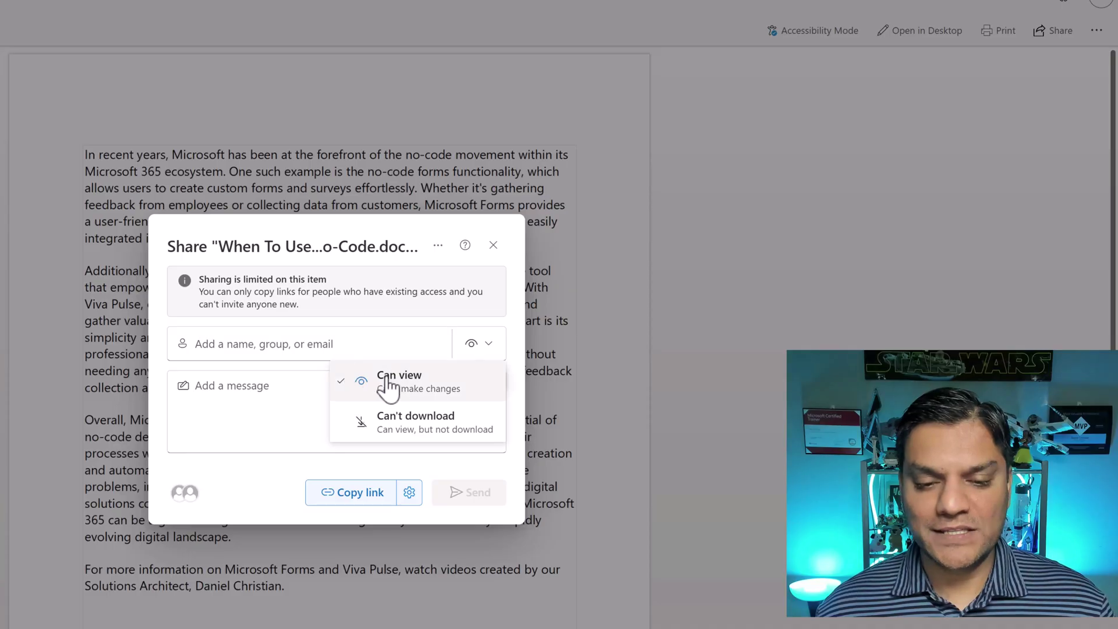
{"action": "left_click", "coordinate": [241, 396]}
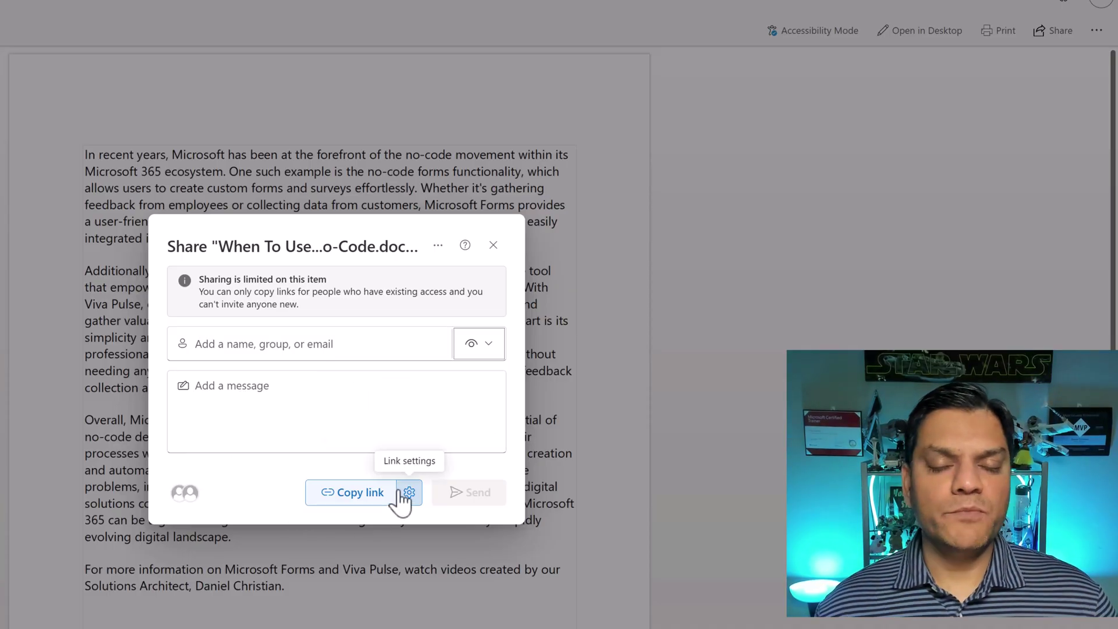